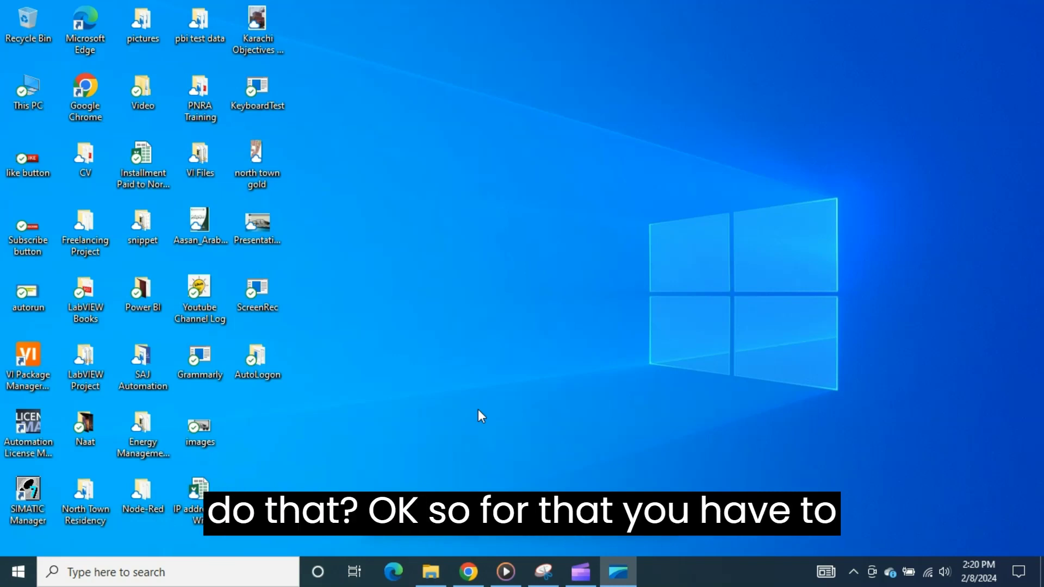
# Step: Open Task Scheduler in a maximized window and display the Task Scheduler Library with an enlarged task list
pyautogui.click(194, 580)
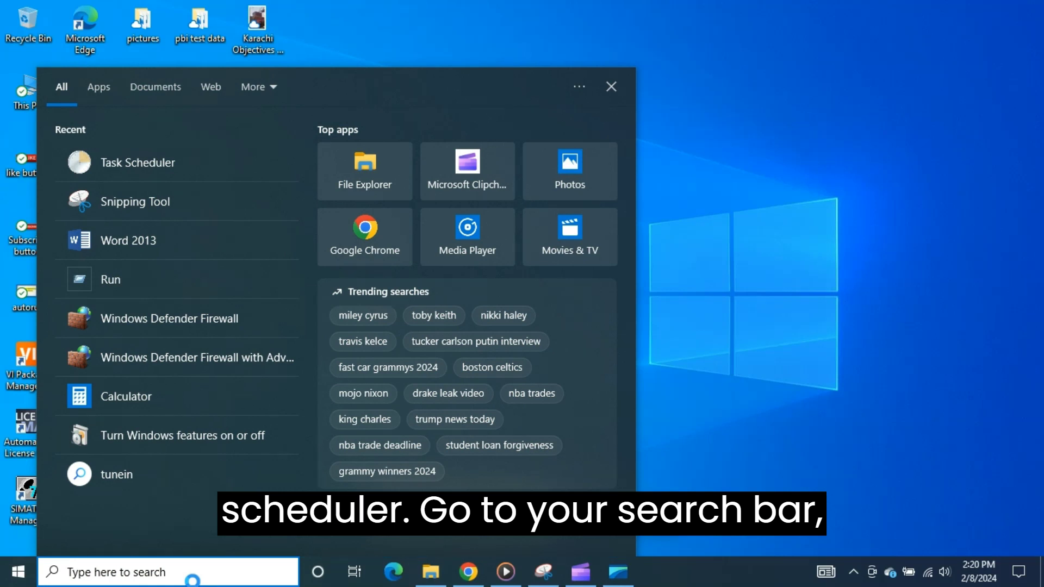
pyautogui.write('task')
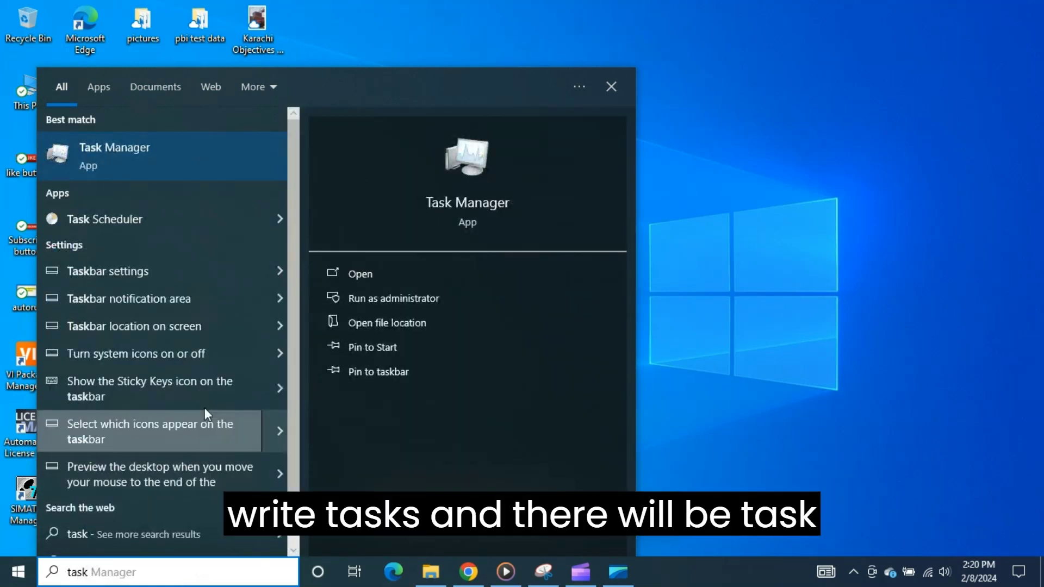
pyautogui.click(141, 219)
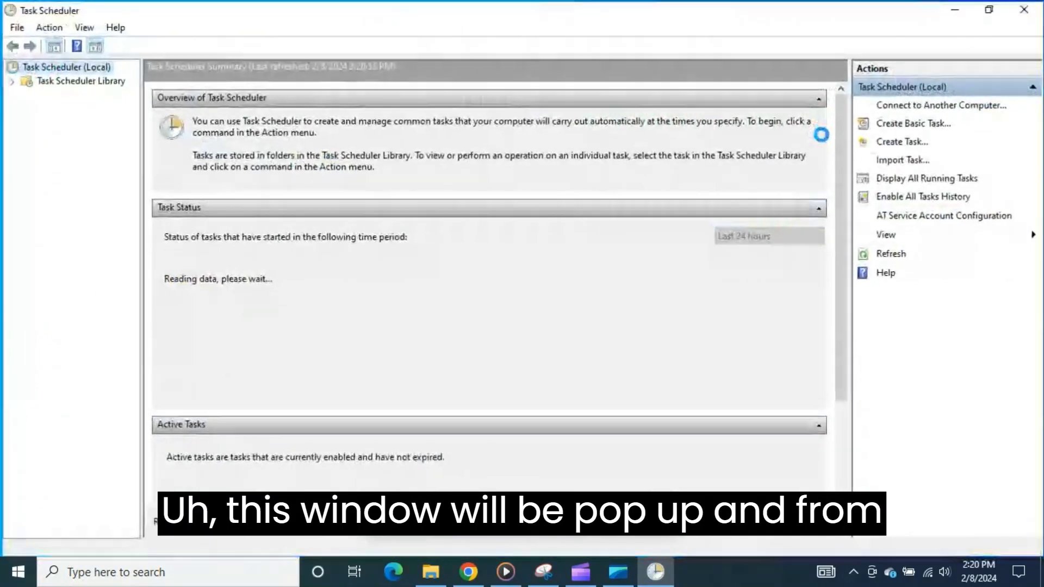
pyautogui.click(815, 133)
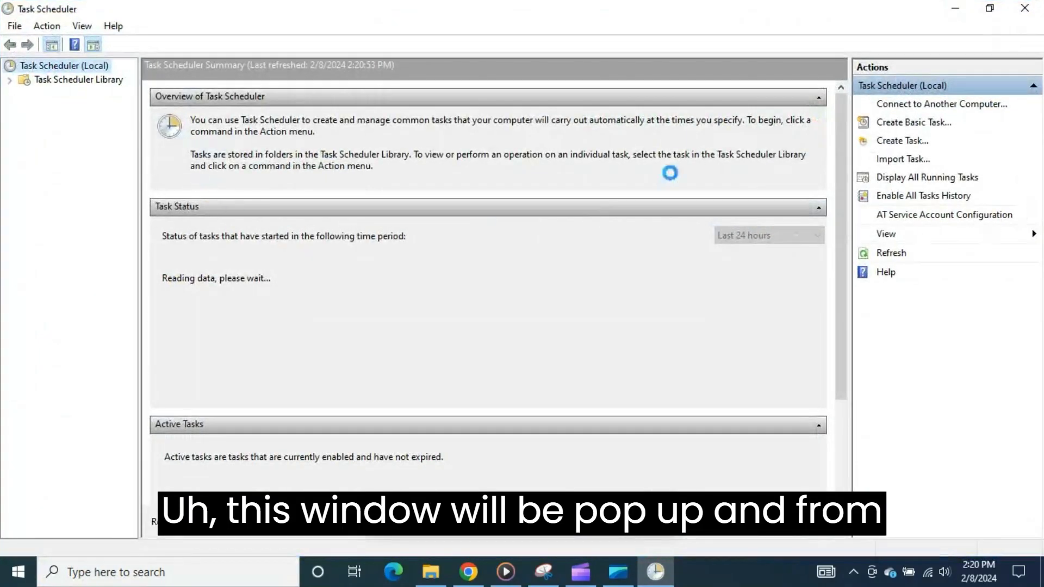
pyautogui.click(61, 81)
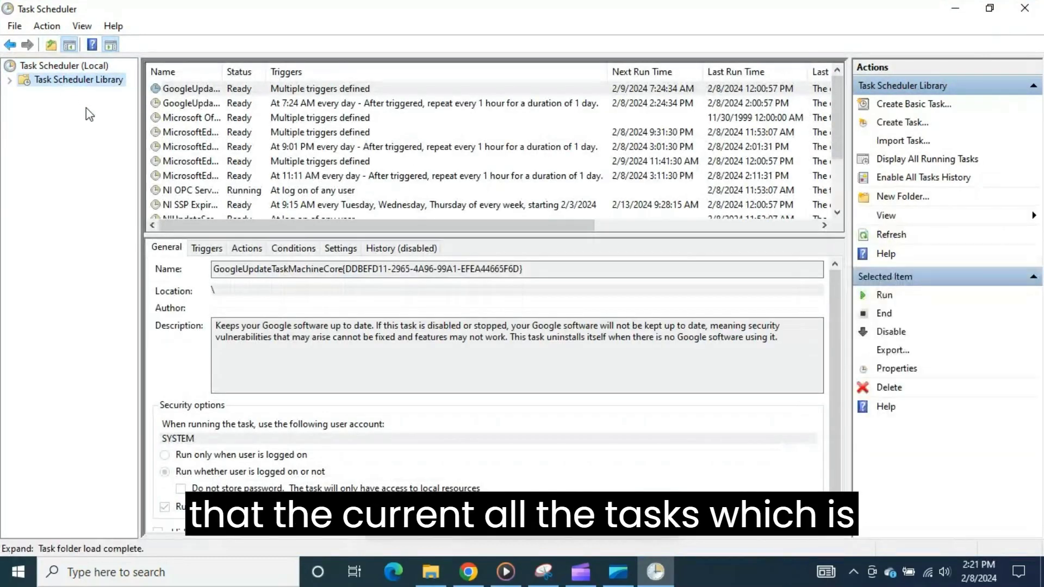
pyautogui.moveTo(279, 235); pyautogui.dragTo(278, 318)
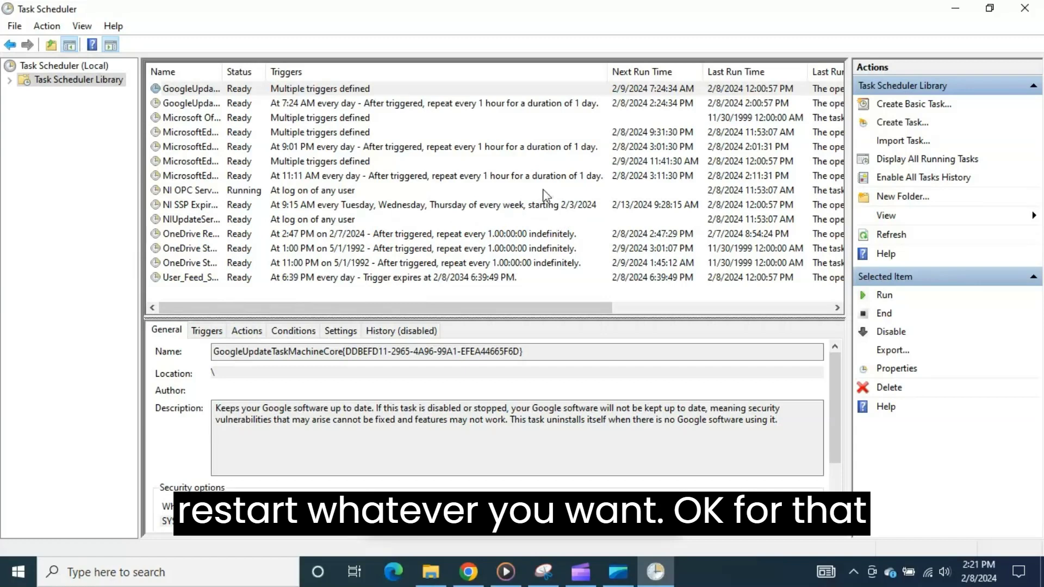
# Step: Start a new task in the library and name it "Auto restart my PC at 4 PM", leaving the description empty
pyautogui.click(893, 125)
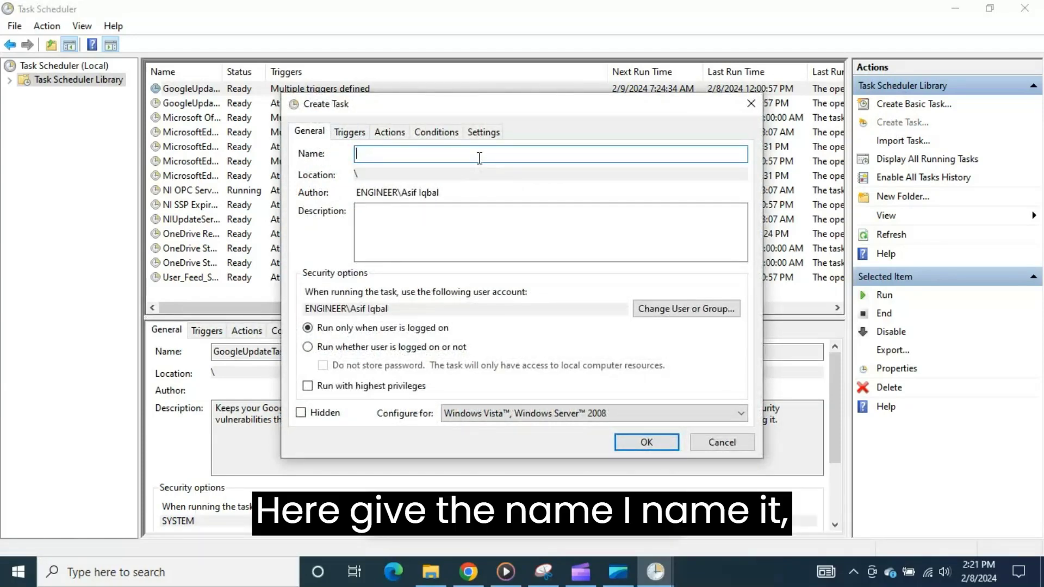
pyautogui.write('Auto')
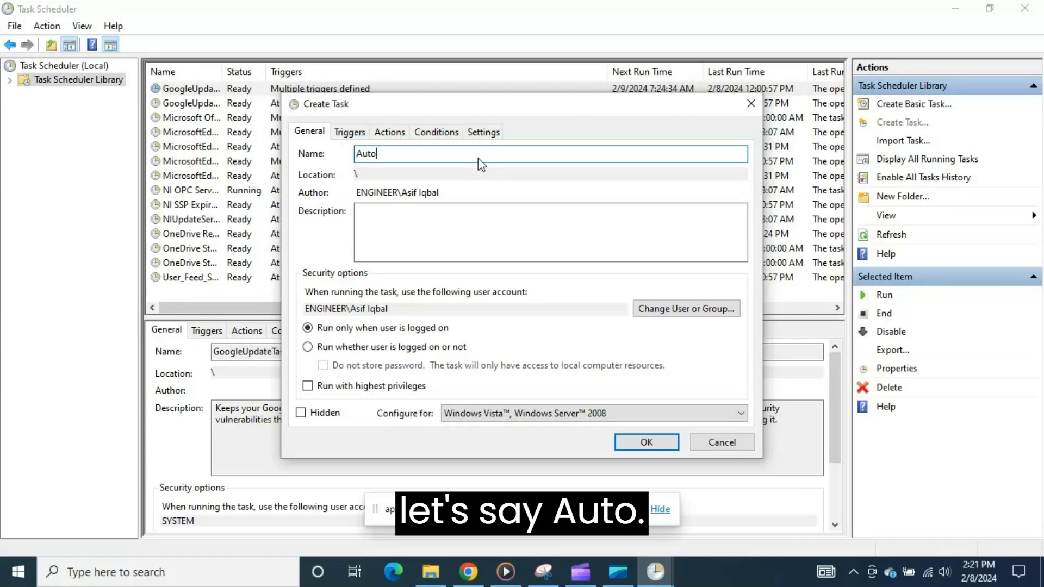
pyautogui.write(' res')
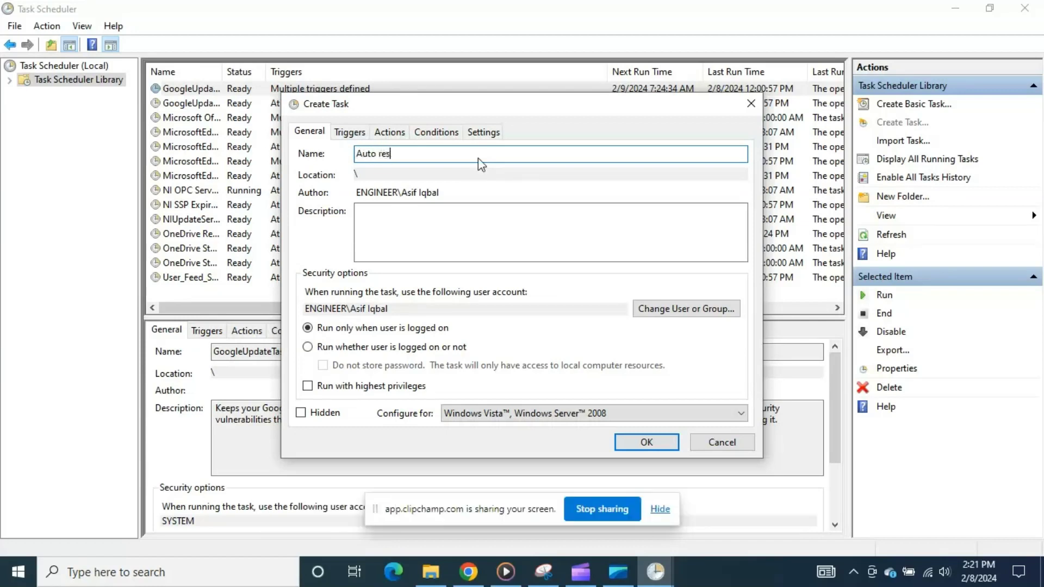
pyautogui.write('tart my PC ')
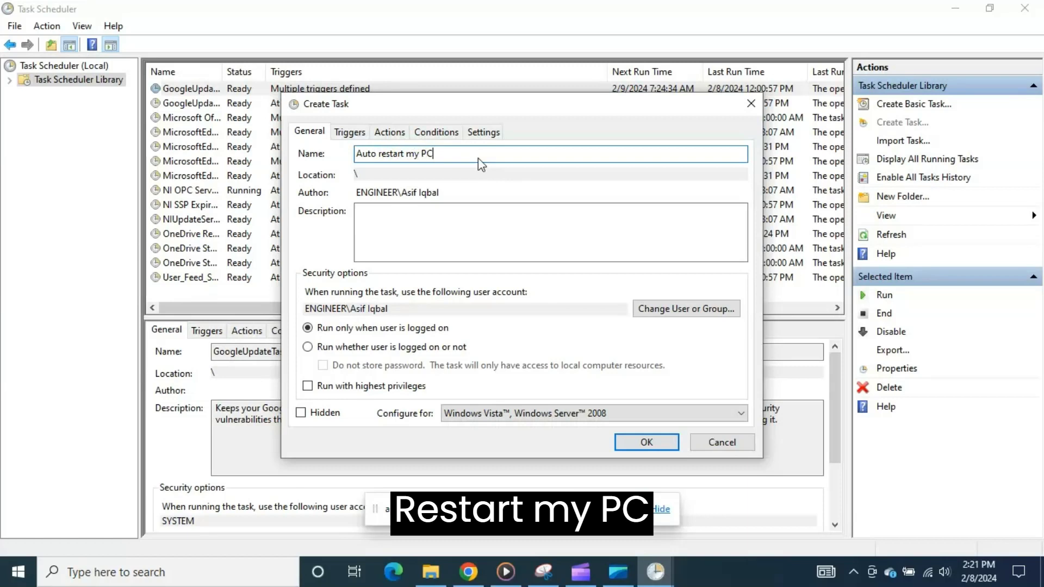
pyautogui.write('at ')
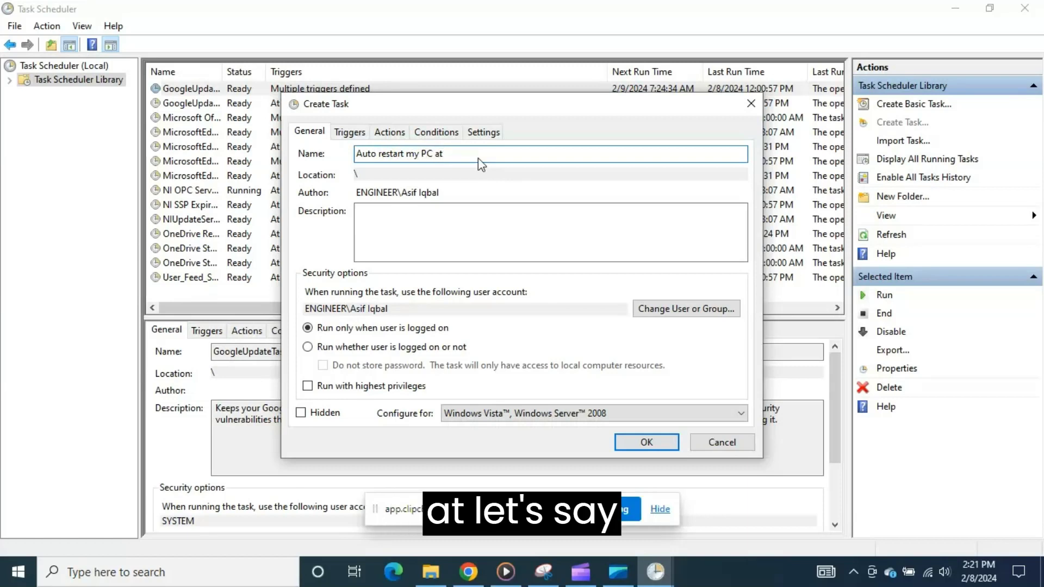
pyautogui.write('4 ')
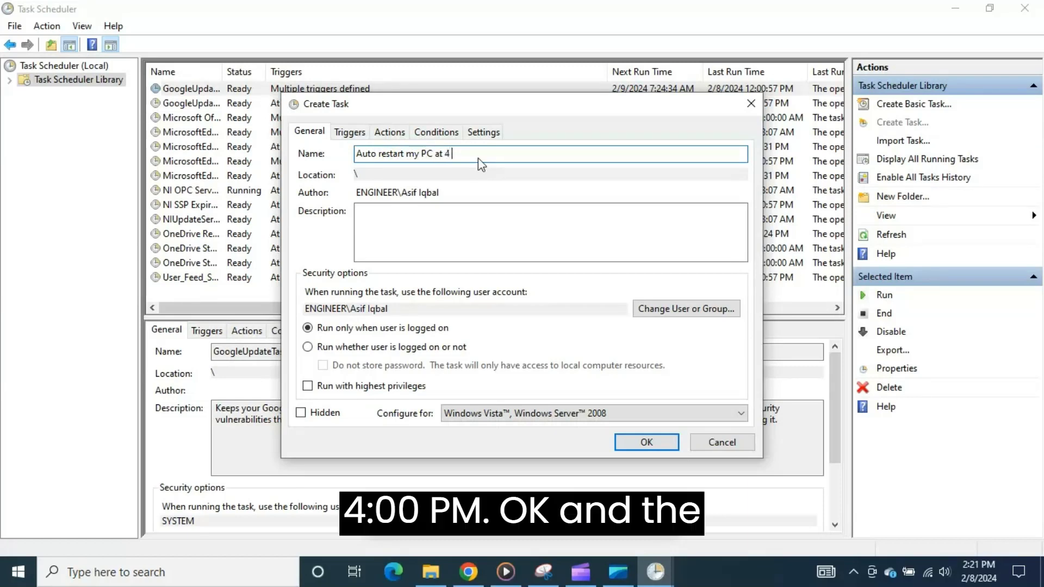
pyautogui.write('PM')
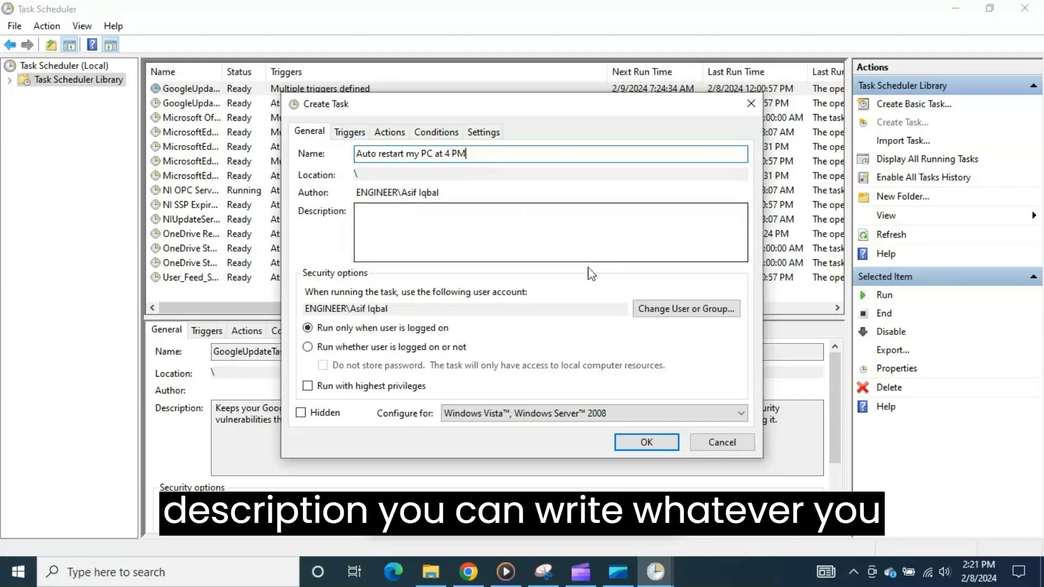
pyautogui.click(536, 252)
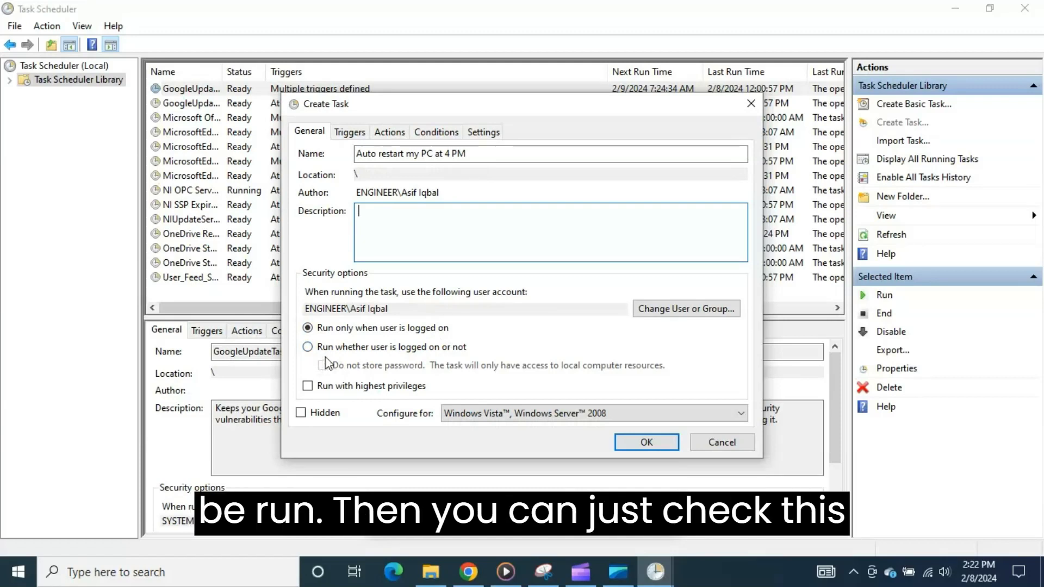
# Step: Set the task to run whether the user is logged on or not, with highest privileges, configured for Windows 10
pyautogui.click(308, 347)
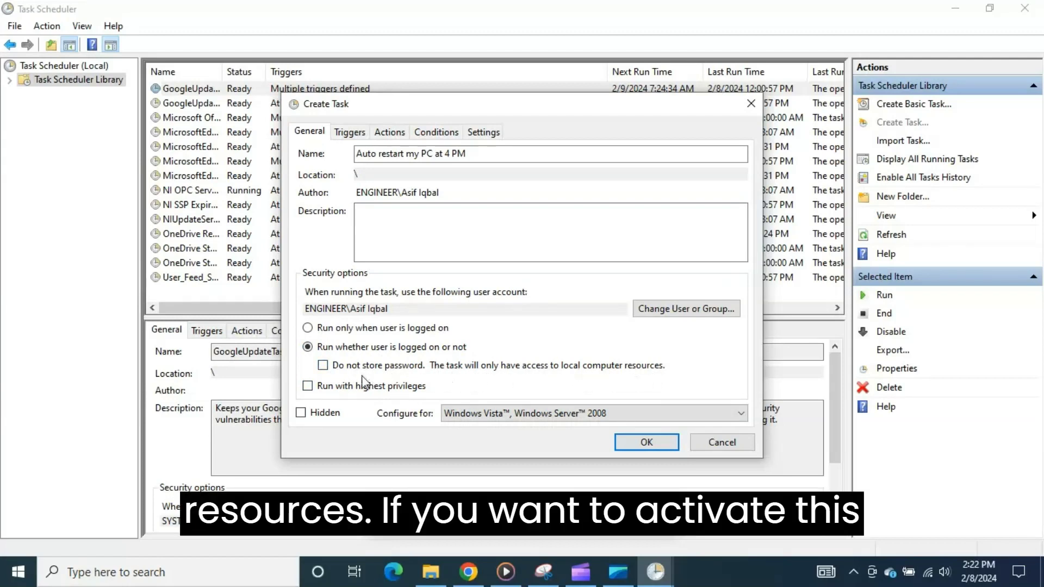
pyautogui.click(323, 365)
pyautogui.click(323, 366)
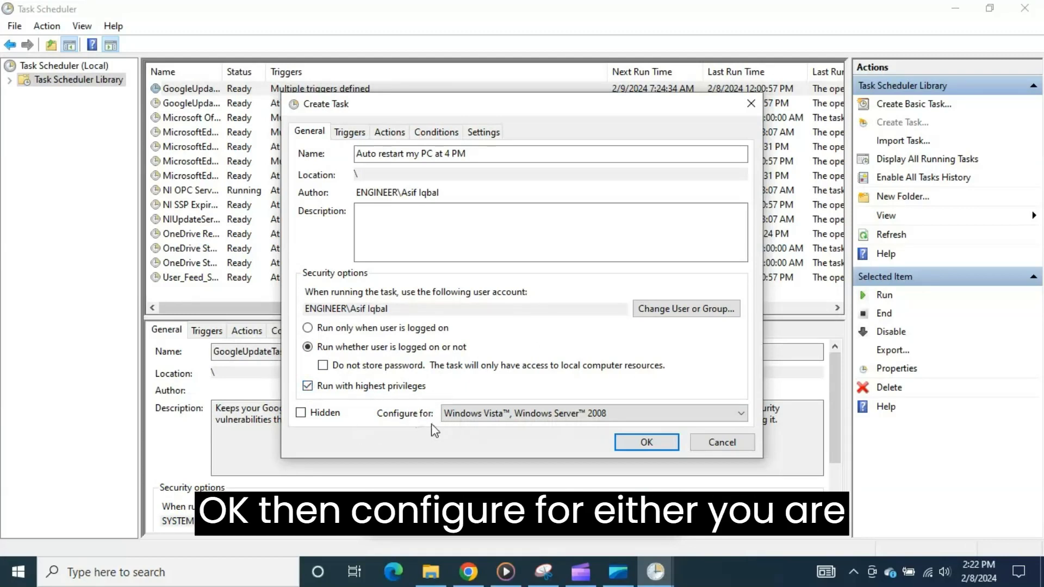
pyautogui.click(505, 415)
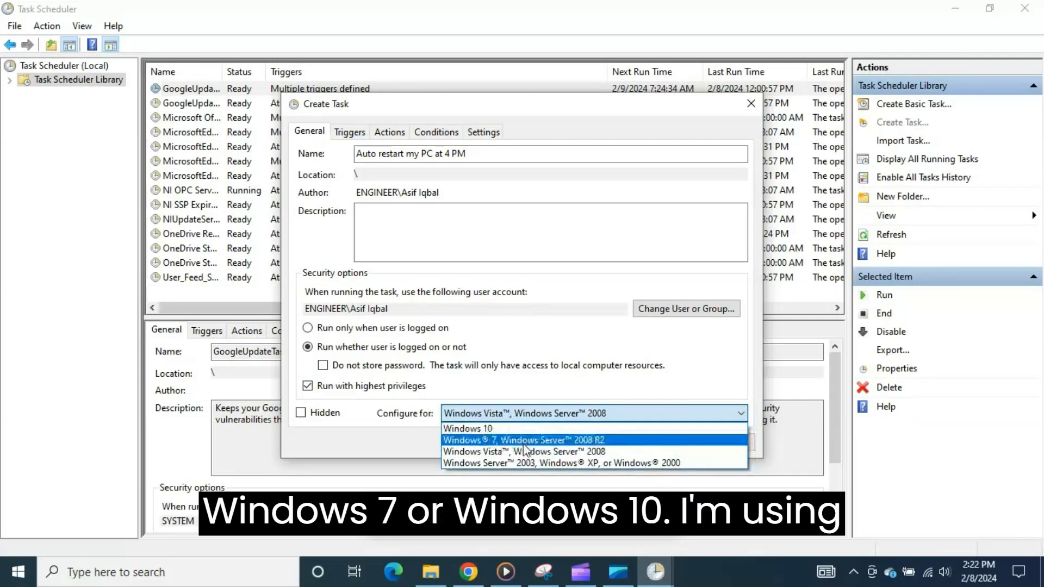
pyautogui.click(490, 431)
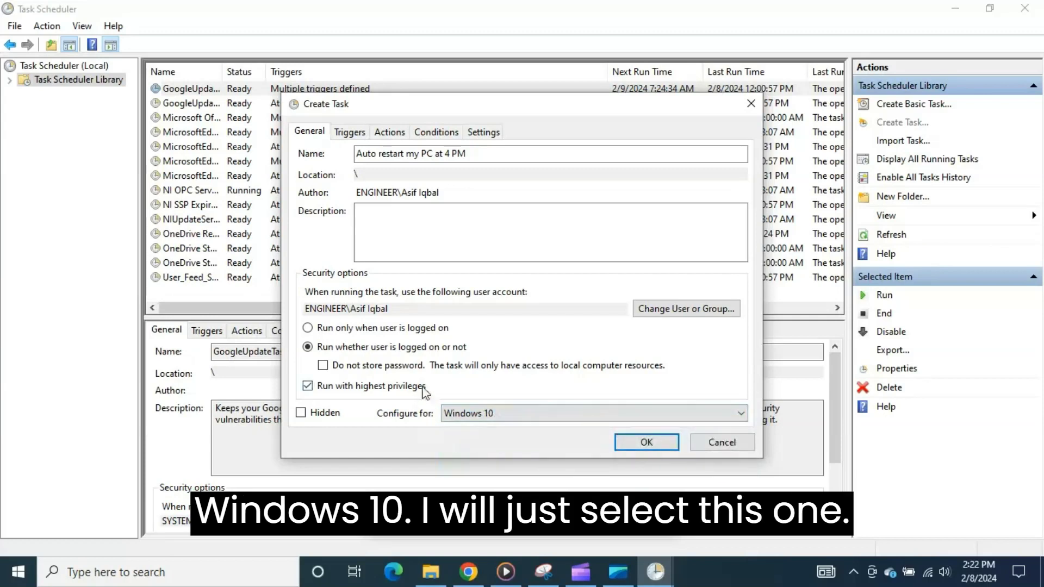
# Step: Add a new trigger to the task and set its schedule to Daily
pyautogui.click(356, 136)
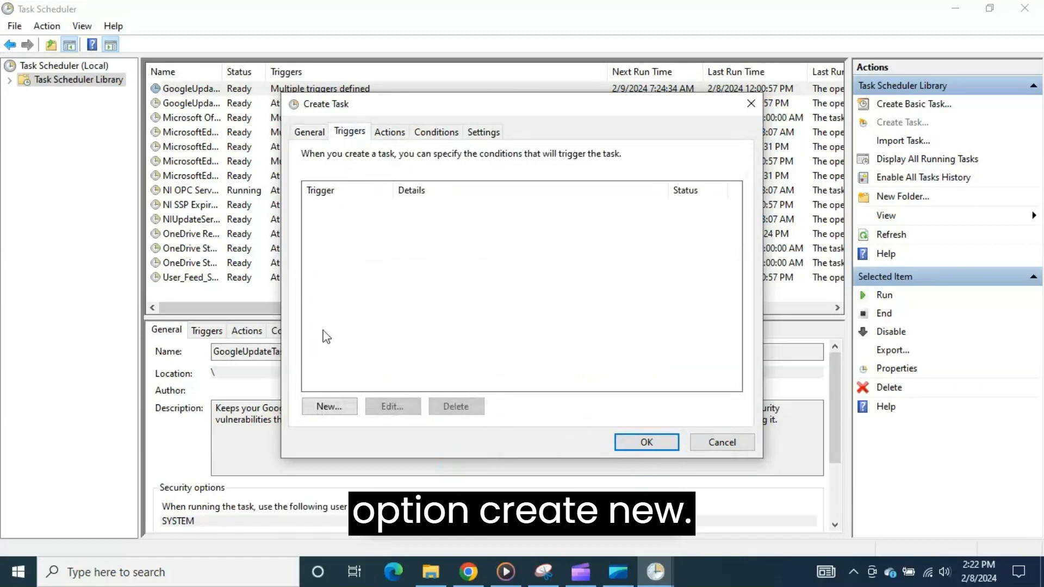
pyautogui.click(334, 411)
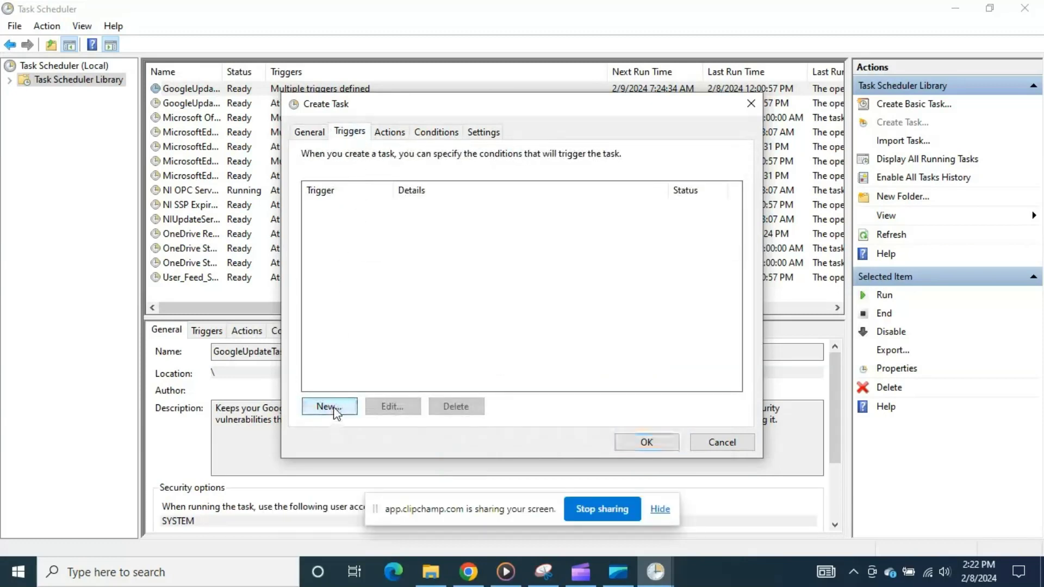
pyautogui.click(334, 412)
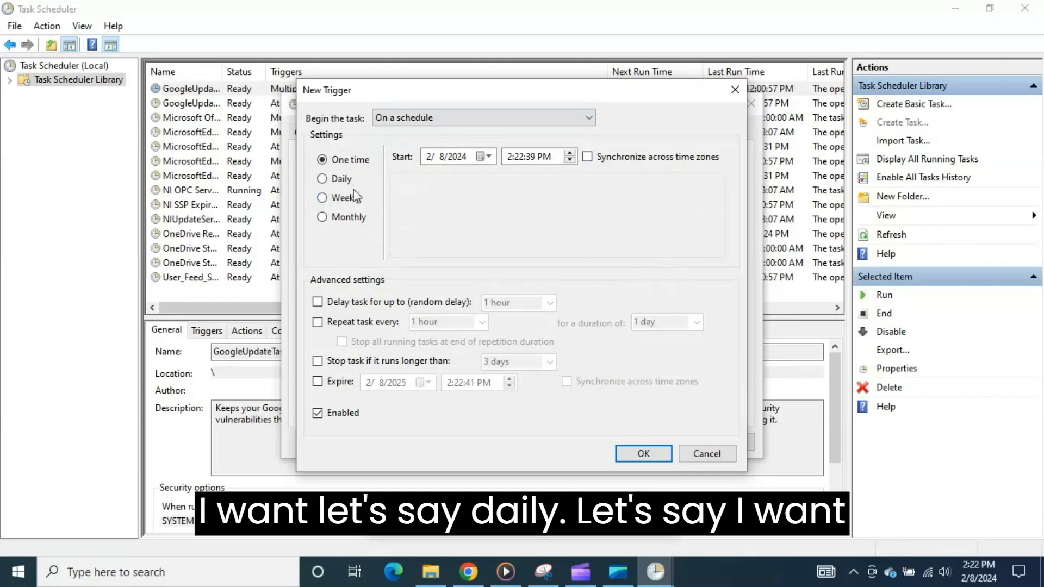
pyautogui.click(341, 181)
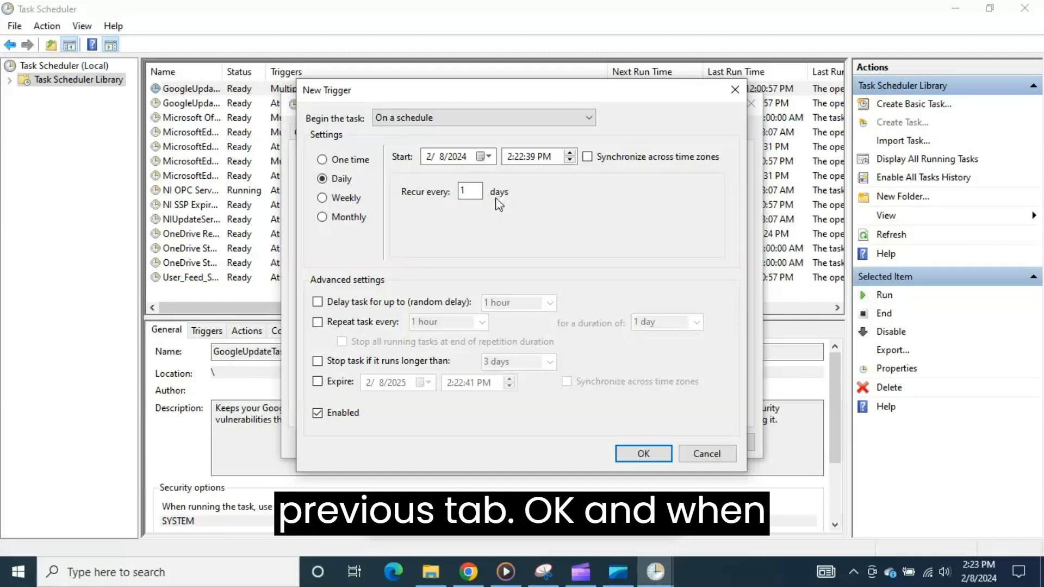
# Step: Set the trigger's start to 2/8/2024 at 4:00:00 PM and enable synchronization across time zones
pyautogui.click(488, 156)
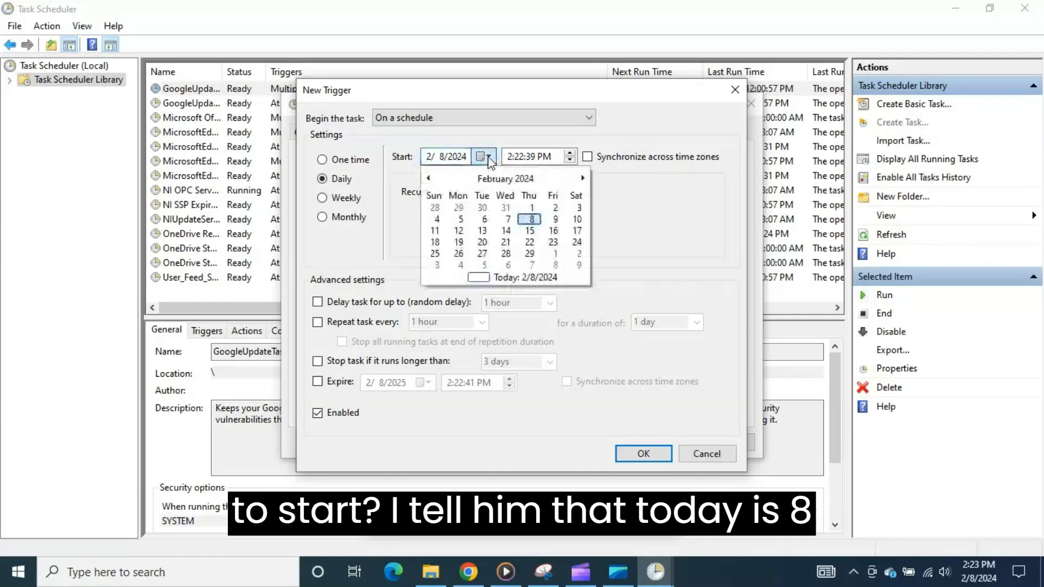
pyautogui.click(531, 220)
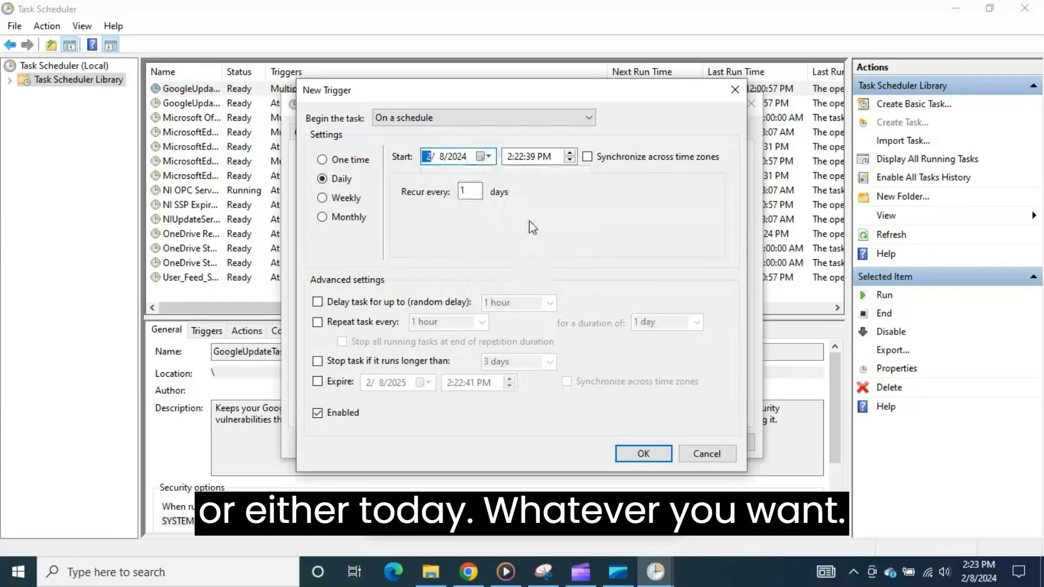
pyautogui.click(508, 163)
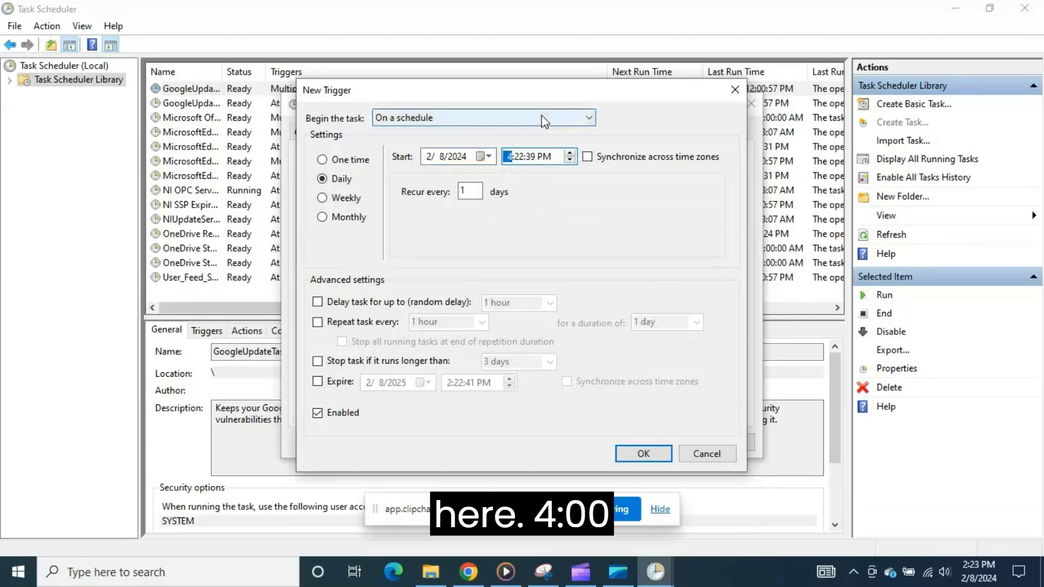
pyautogui.write('00:')
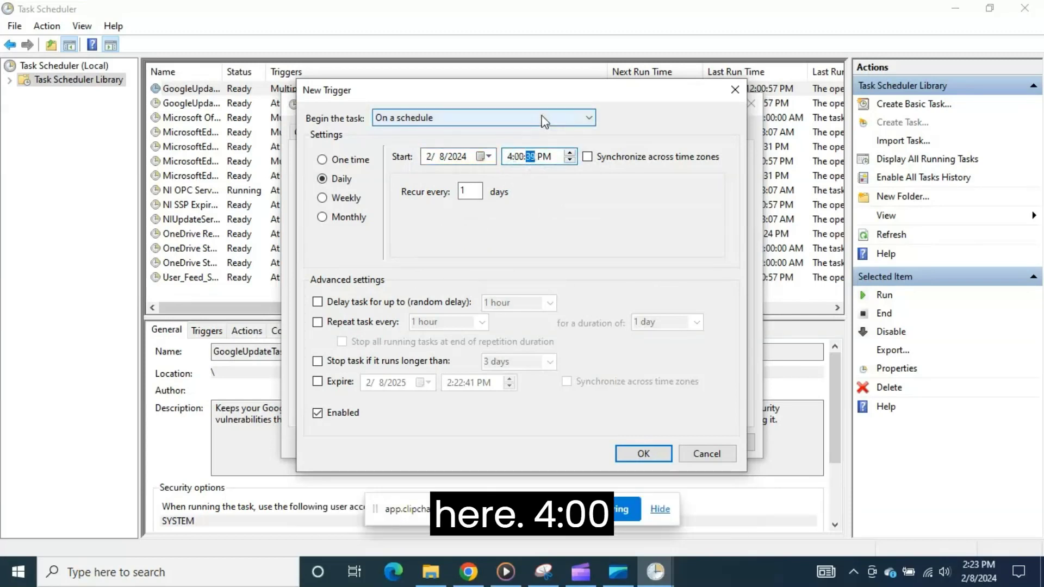
pyautogui.write('00')
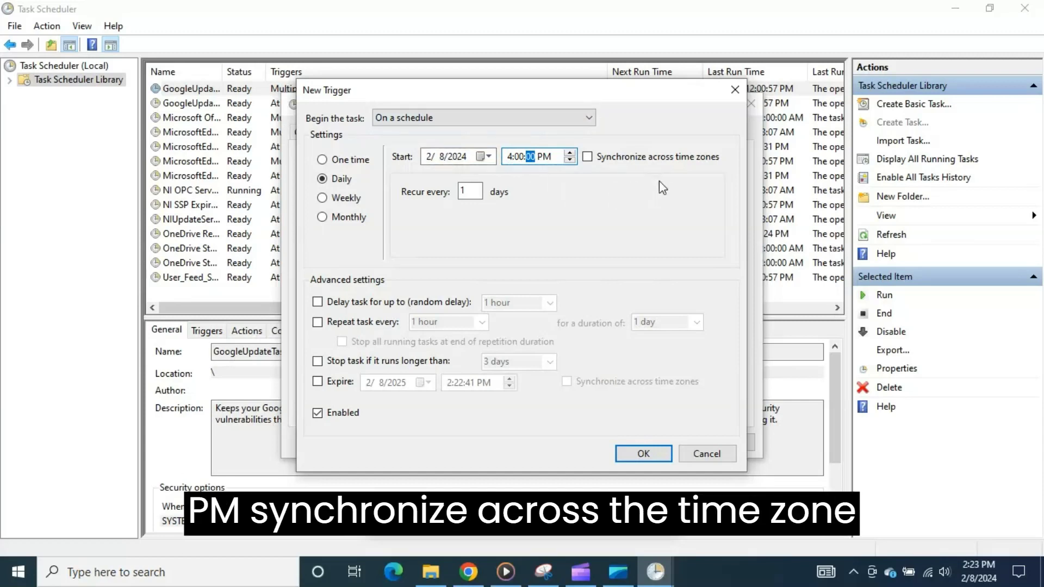
pyautogui.click(588, 157)
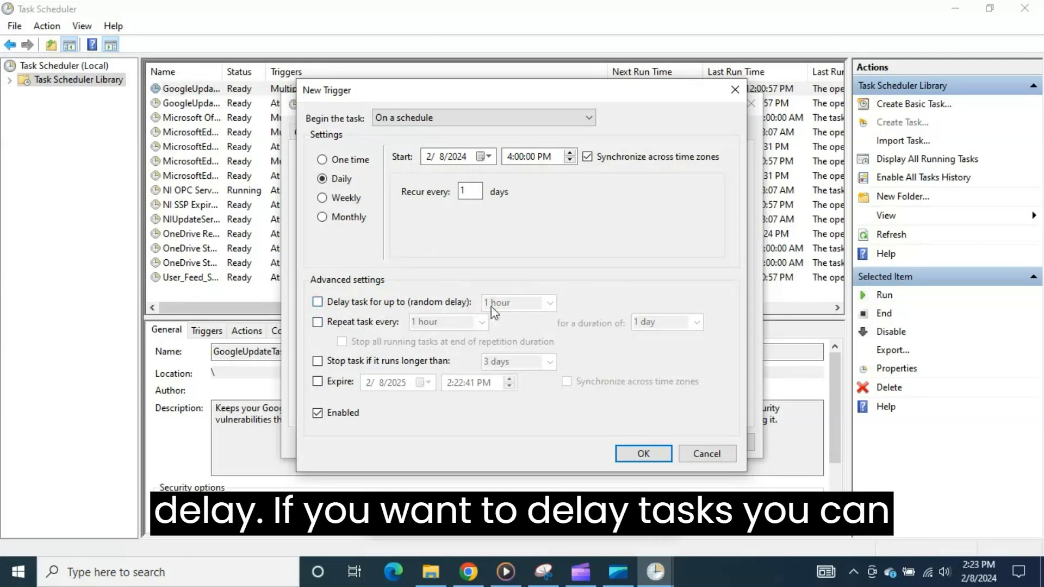
pyautogui.click(318, 302)
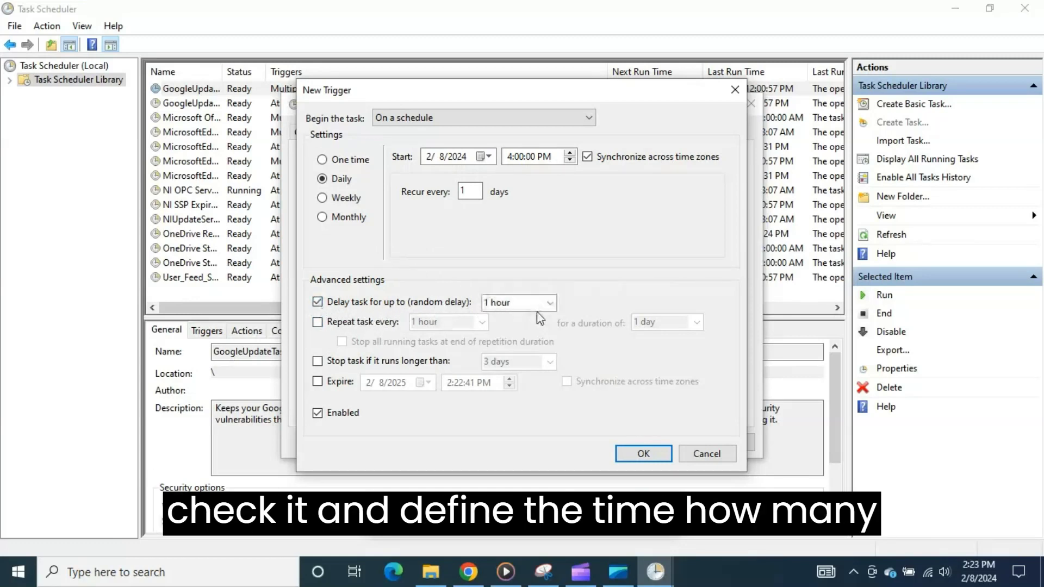
pyautogui.click(551, 303)
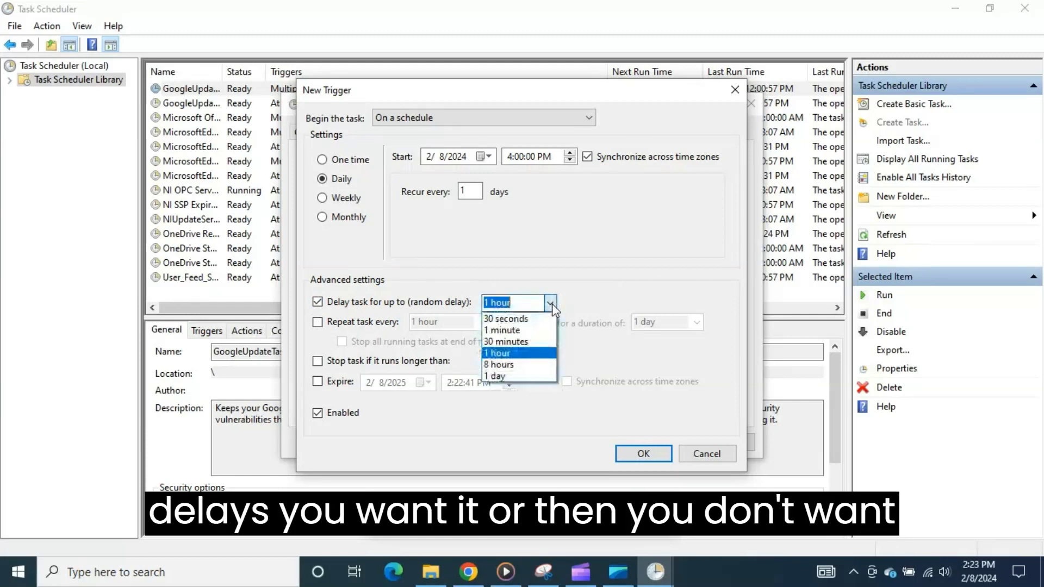
pyautogui.click(552, 304)
pyautogui.click(318, 302)
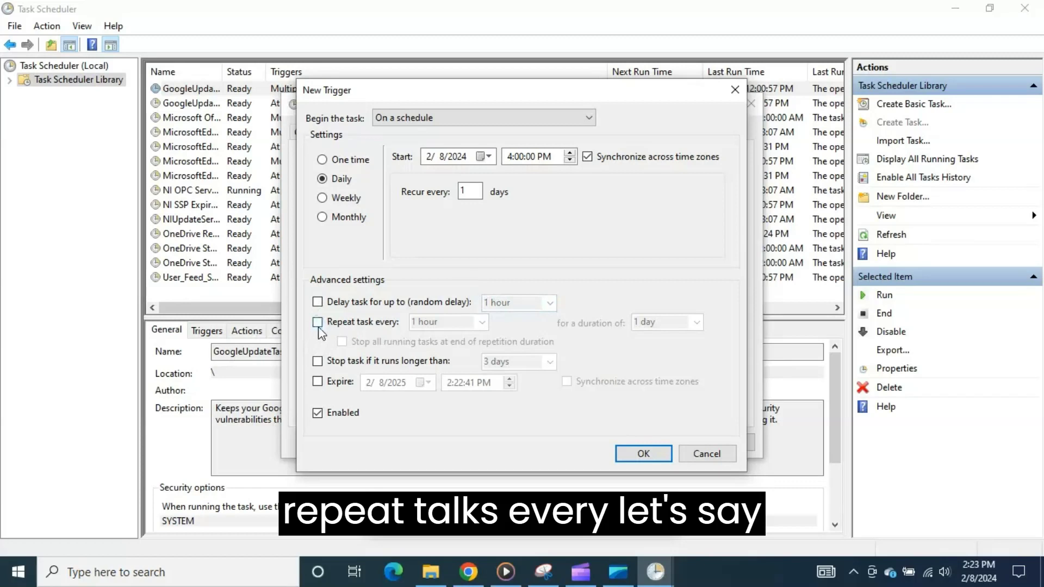
# Step: Enable task repetition for the daily trigger, keeping the interval at 1 hour after reviewing the available intervals
pyautogui.click(318, 322)
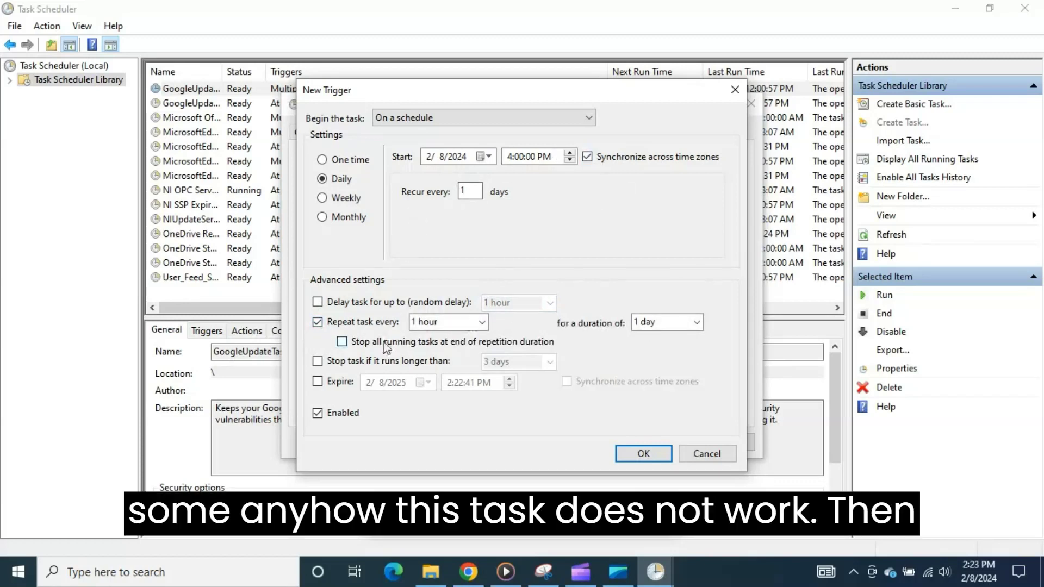
pyautogui.click(482, 322)
pyautogui.click(531, 206)
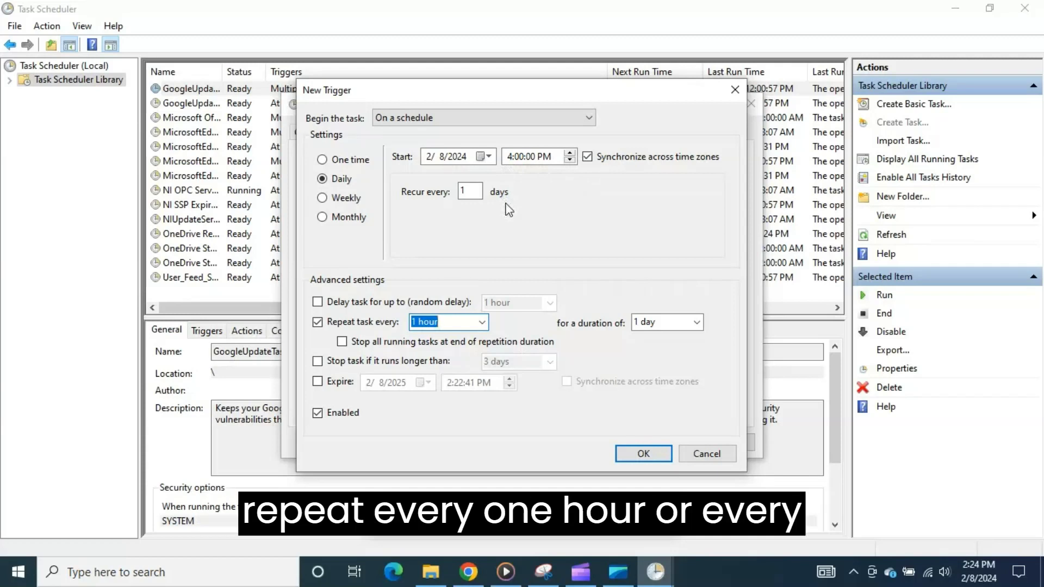
pyautogui.click(482, 322)
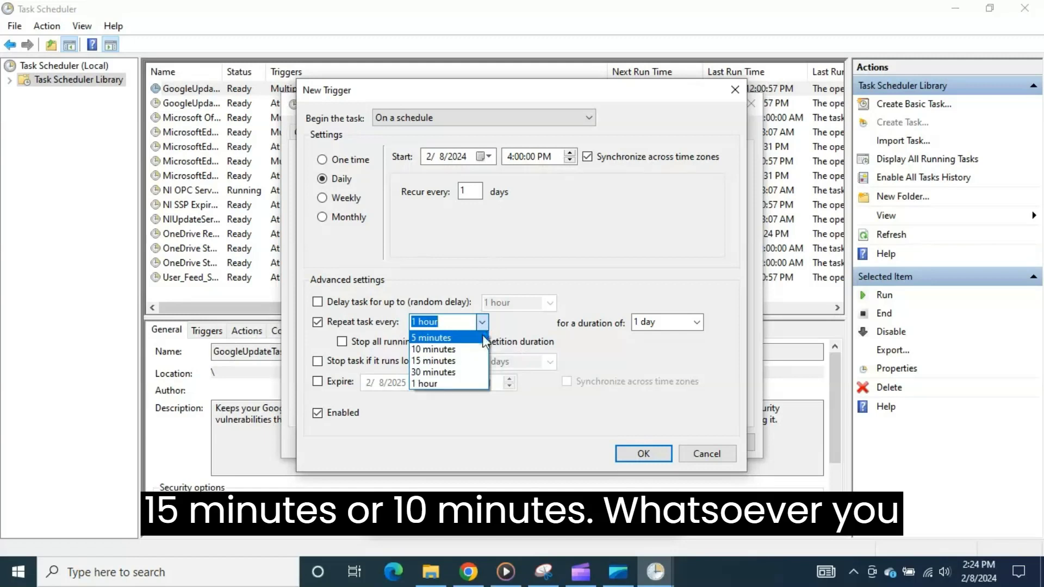
pyautogui.click(507, 279)
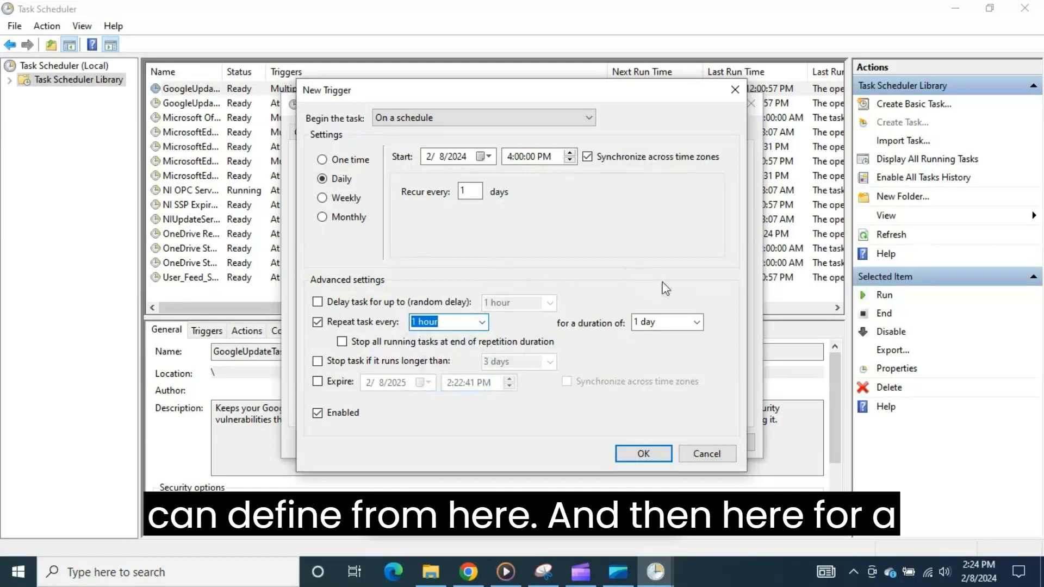
# Step: Set the trigger's repetition duration to Indefinitely, leave the stop-if-running-longer limit off, and save the trigger
pyautogui.click(696, 322)
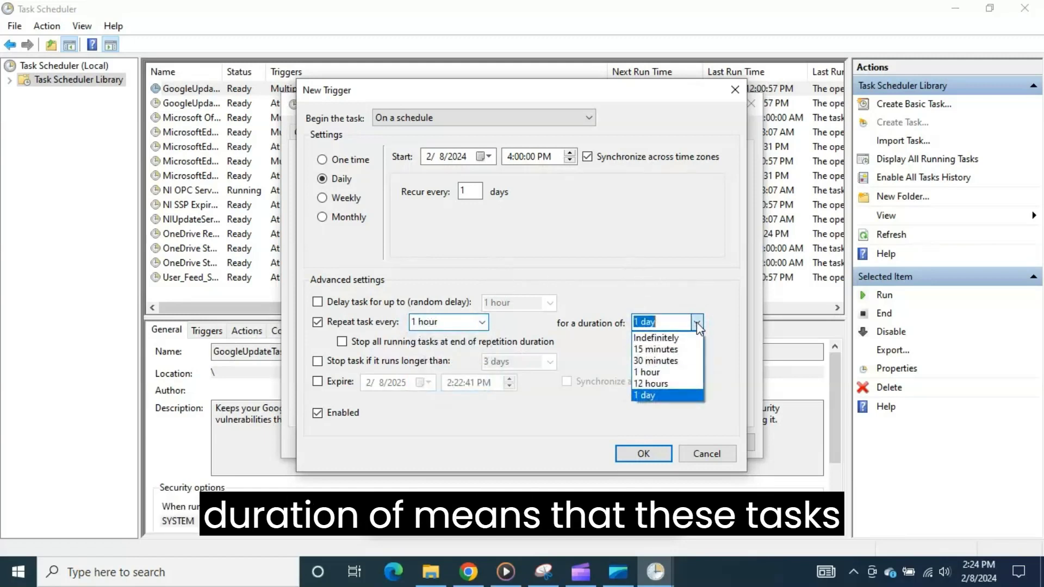
pyautogui.click(608, 224)
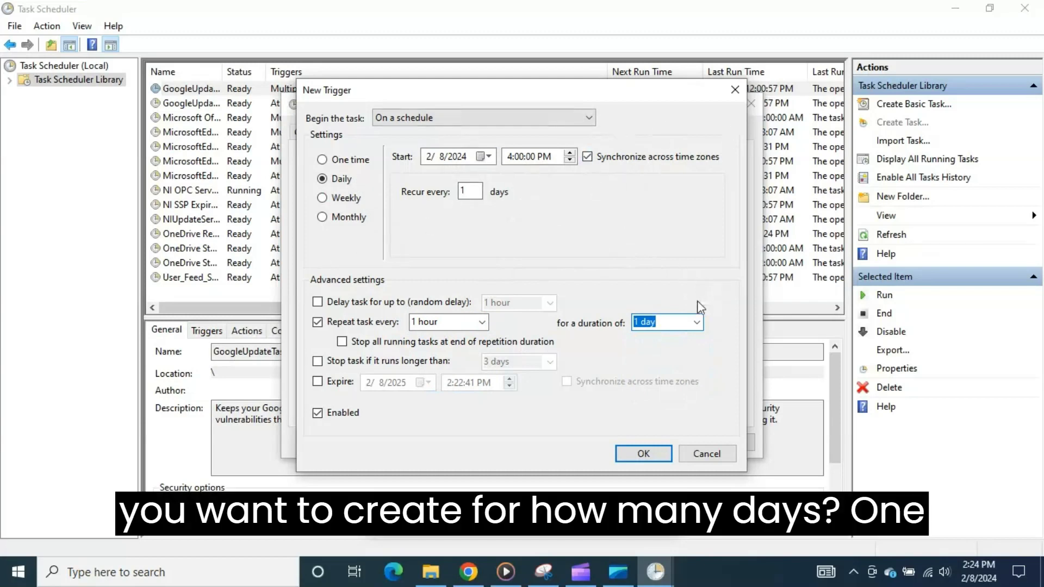
pyautogui.click(696, 321)
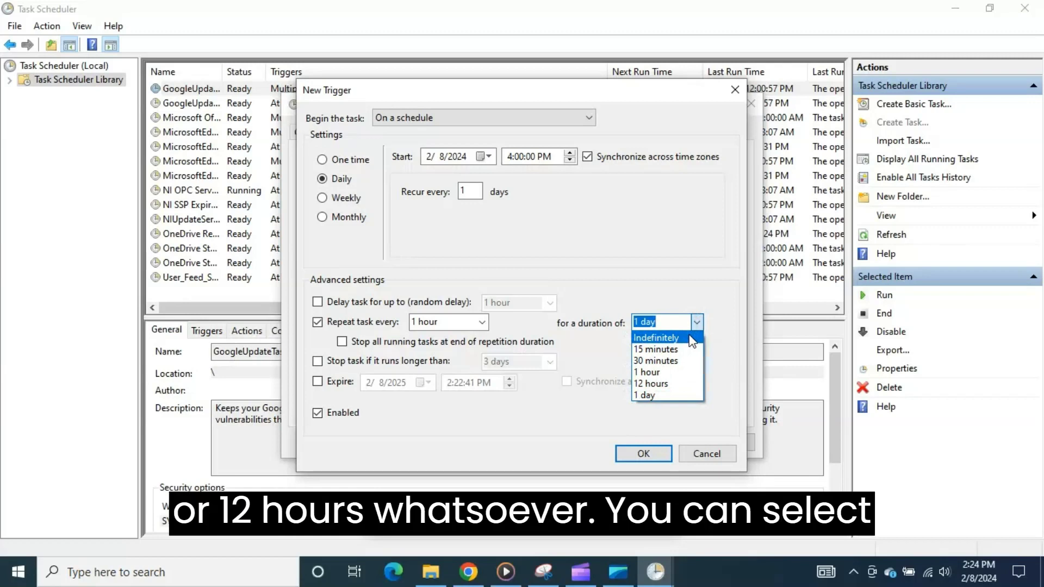
pyautogui.click(658, 341)
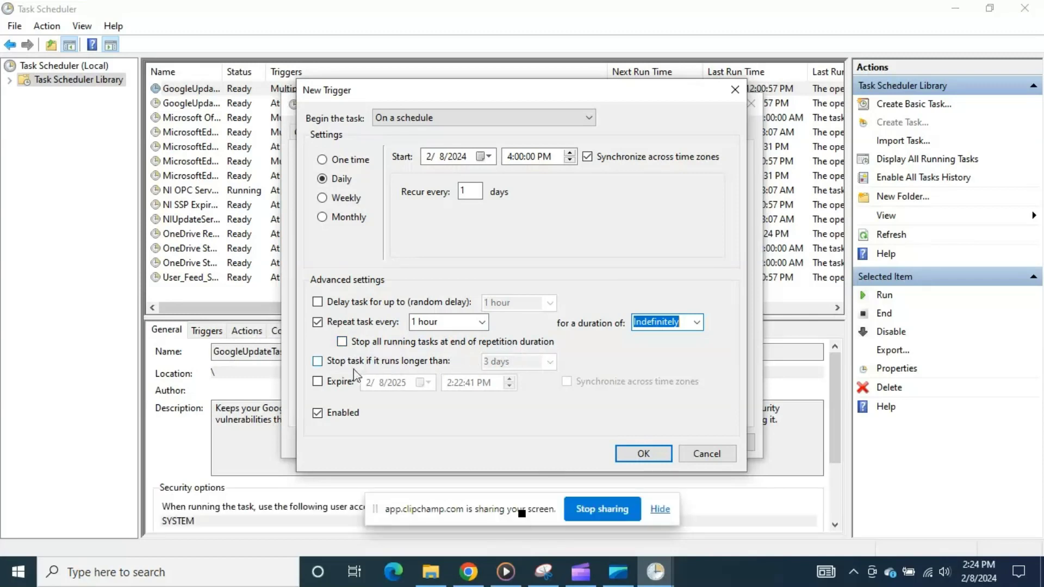
pyautogui.click(318, 364)
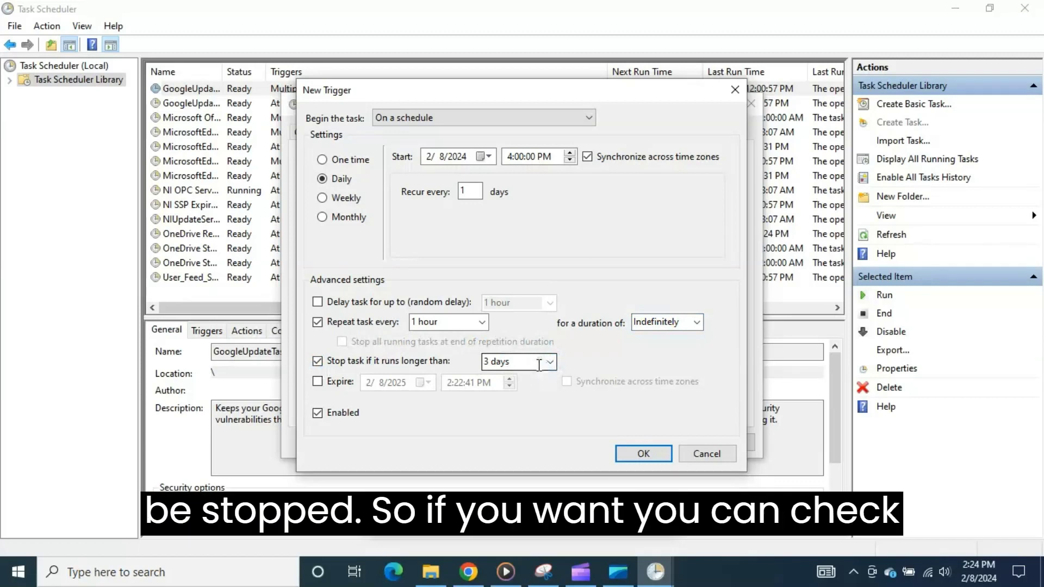
pyautogui.click(318, 361)
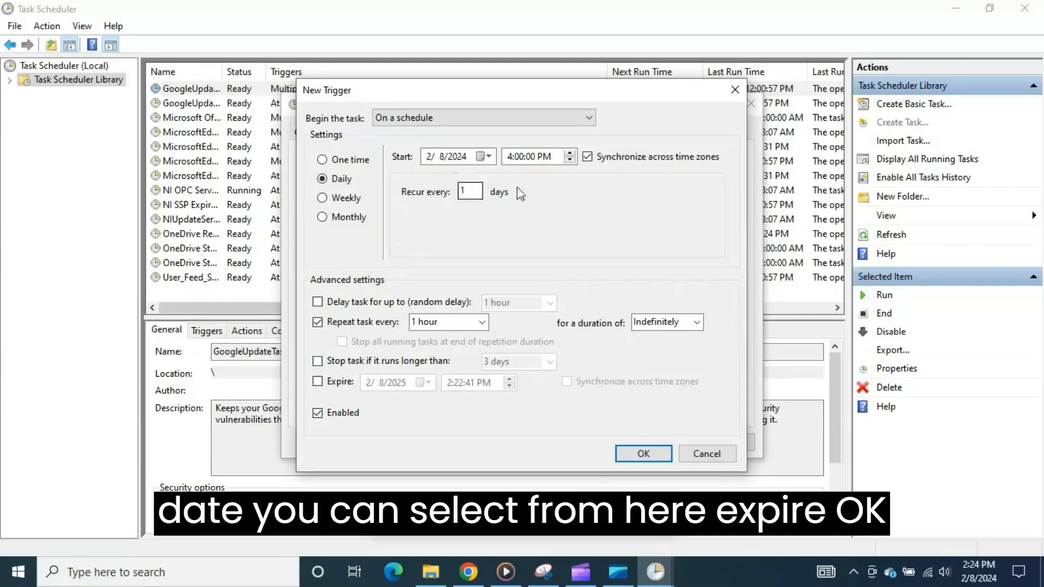
pyautogui.click(643, 454)
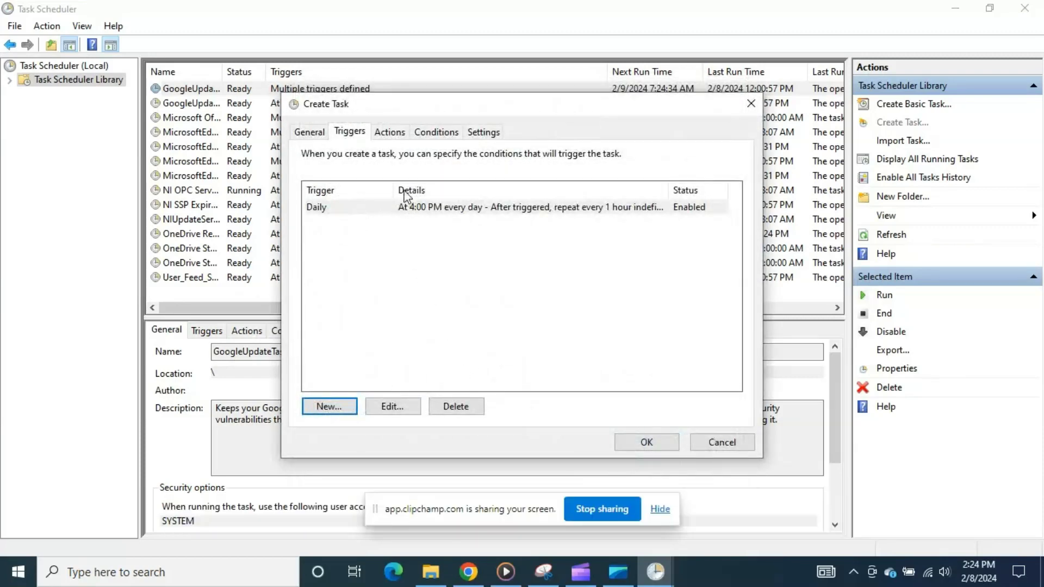
# Step: Add a new Start a program action to the task and choose shutdown.exe from the Windows System32 folder as its program
pyautogui.click(389, 132)
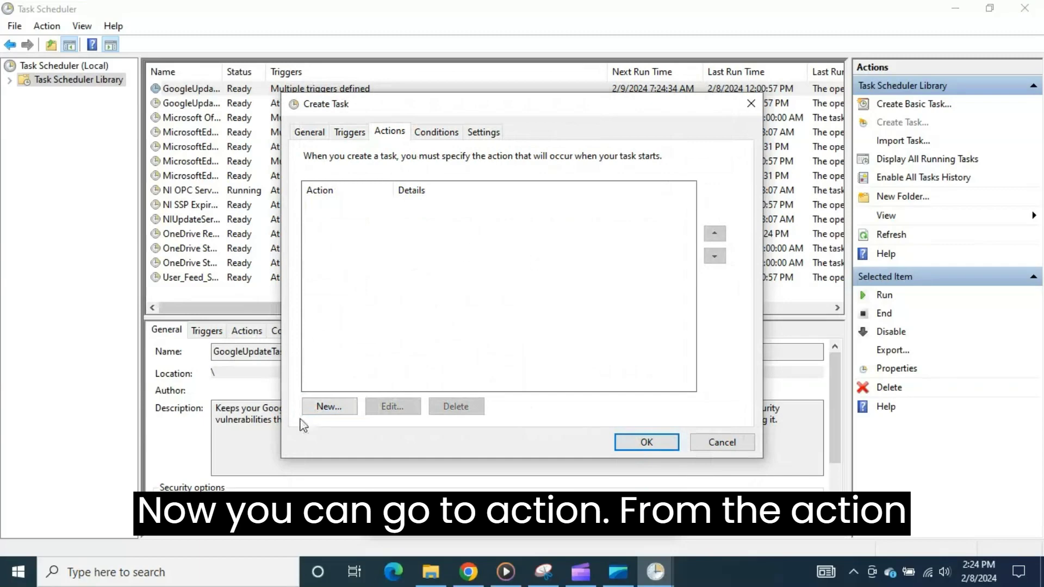
pyautogui.click(330, 407)
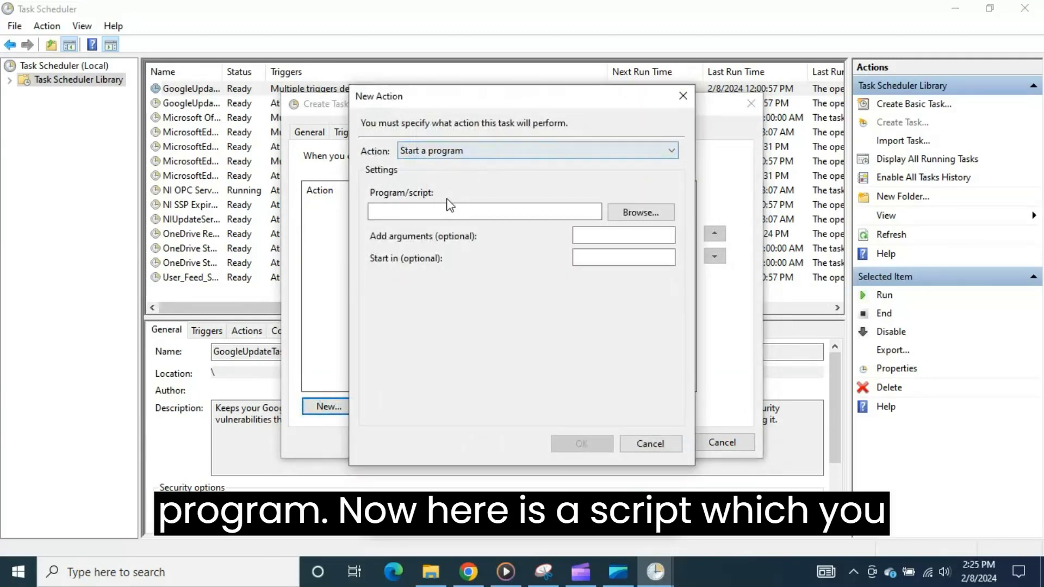
pyautogui.click(429, 216)
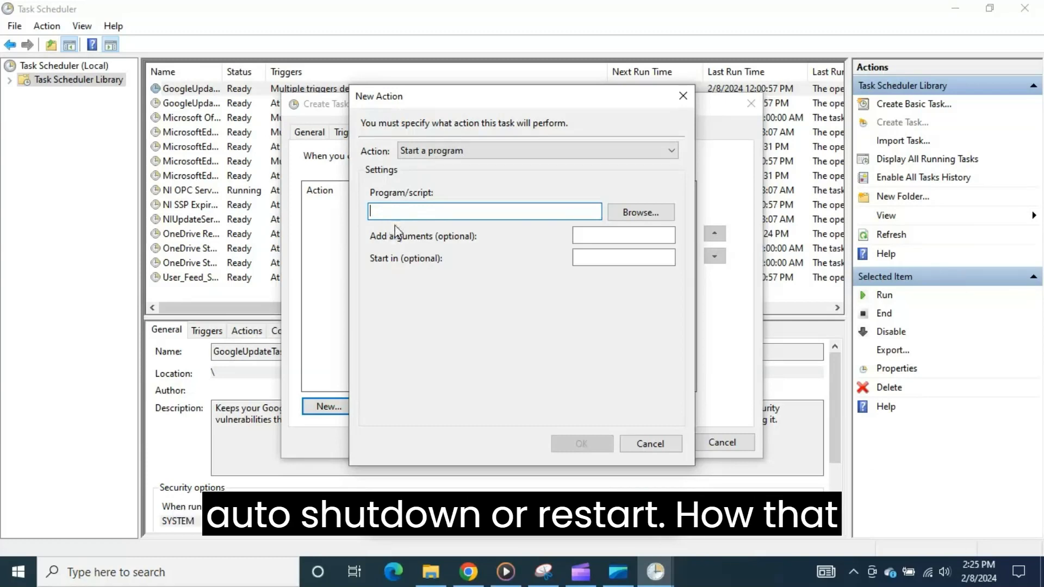
pyautogui.click(643, 215)
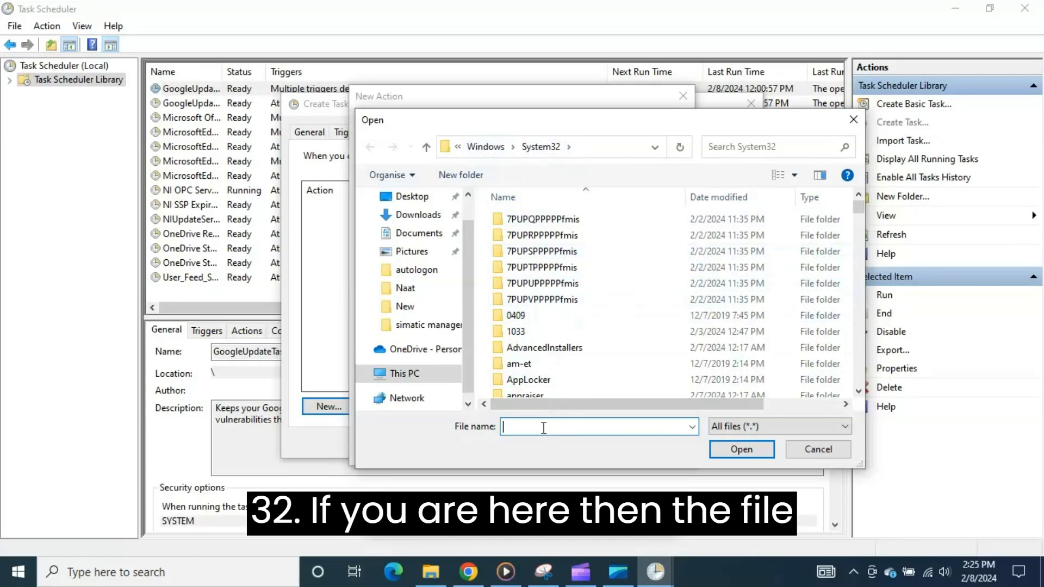
pyautogui.write('SHUT')
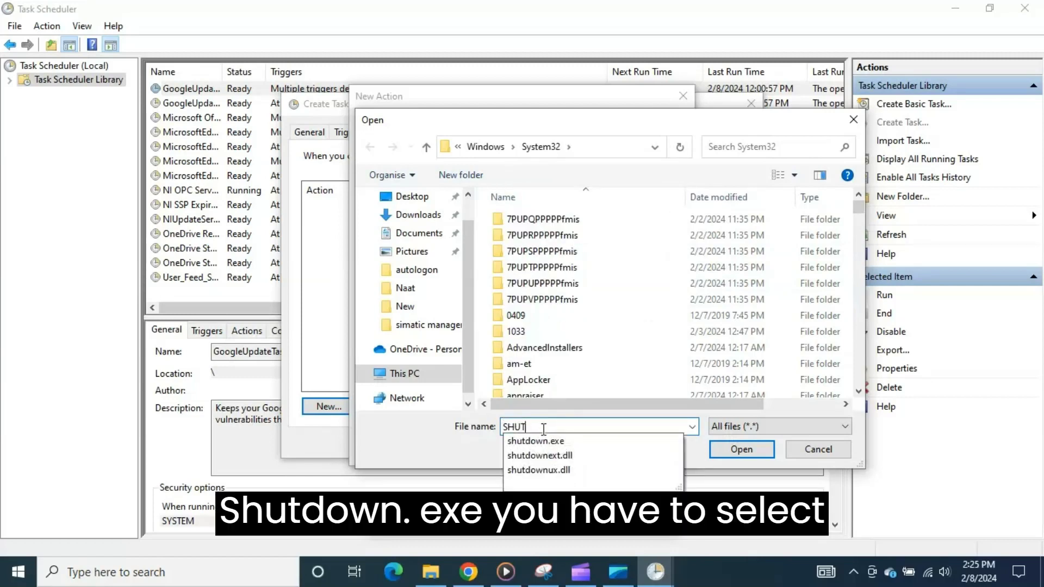
pyautogui.click(538, 441)
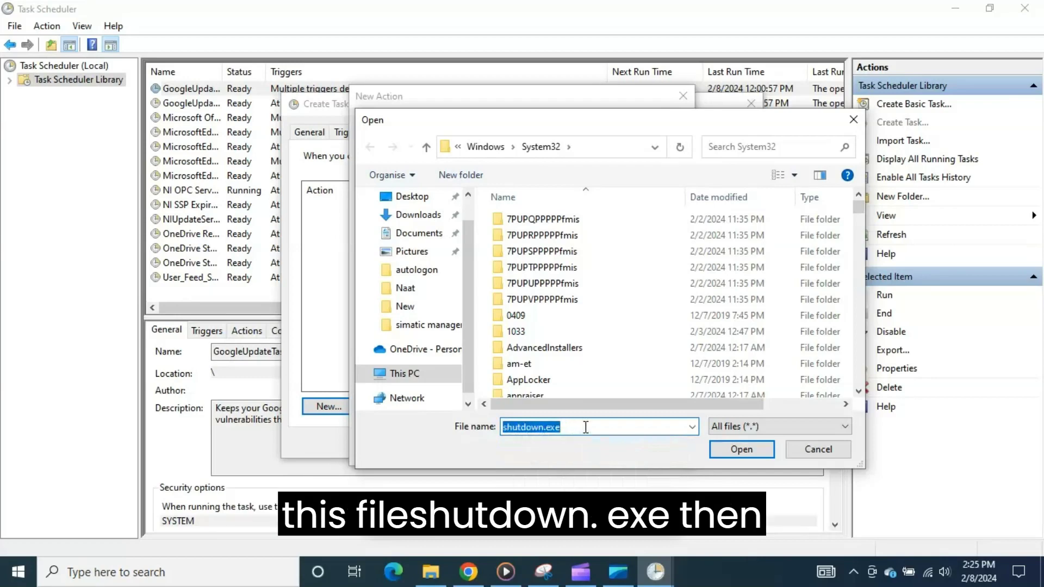
pyautogui.click(742, 449)
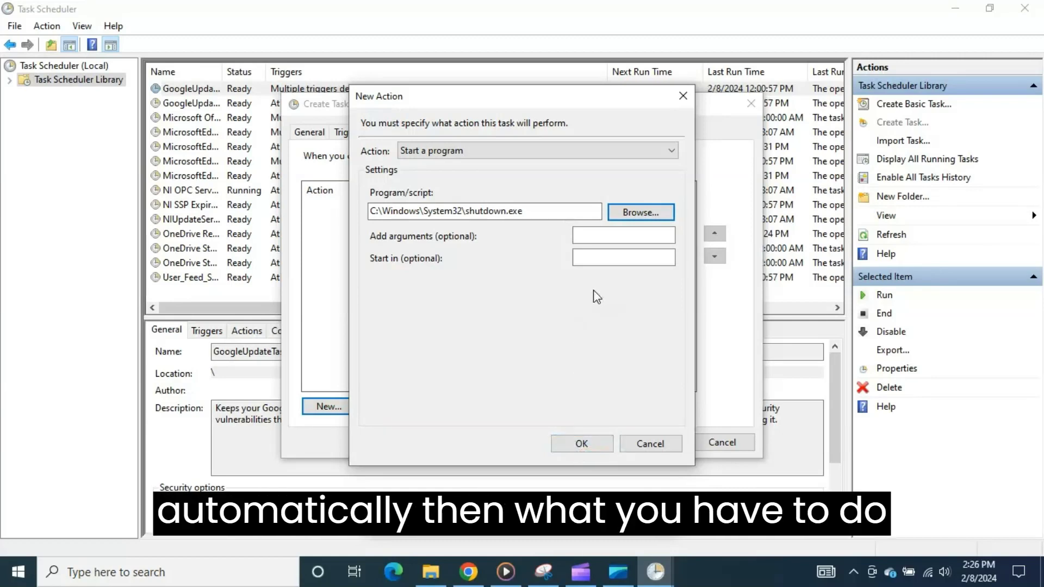
# Step: Give the shutdown.exe action the argument -r, save the action, and look over the task's conditions
pyautogui.click(606, 240)
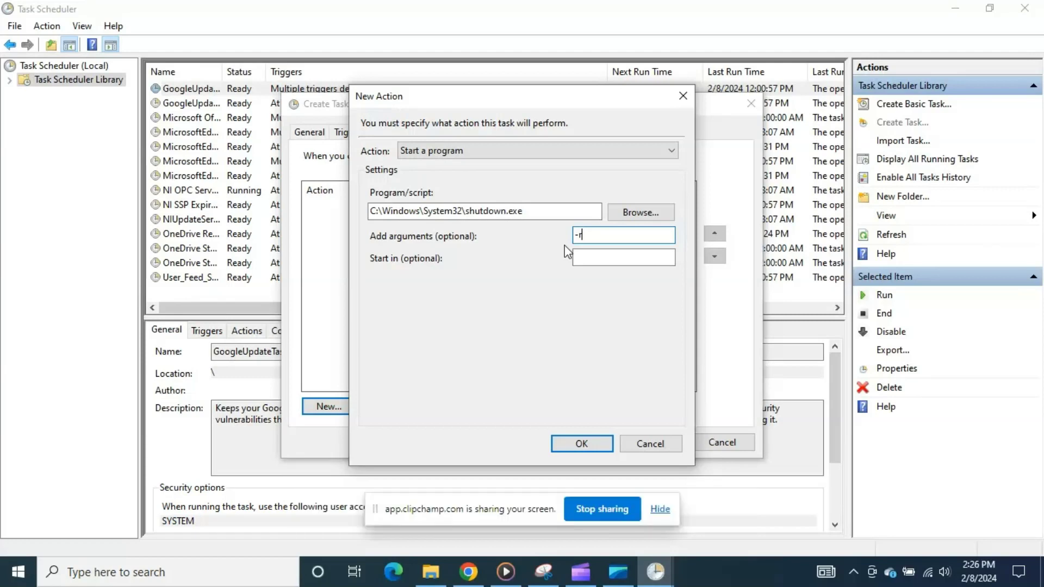
pyautogui.click(580, 444)
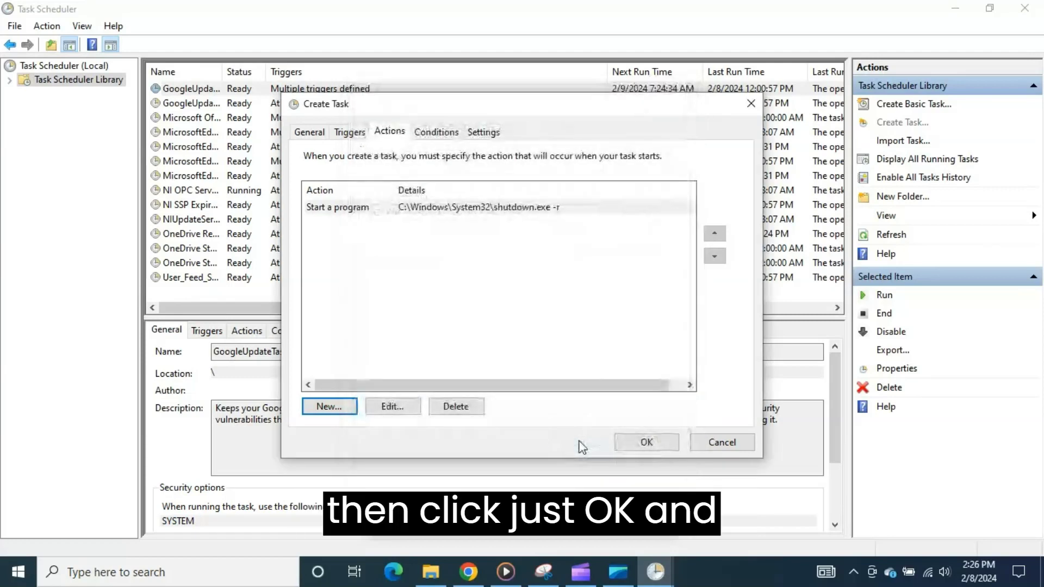
pyautogui.click(451, 133)
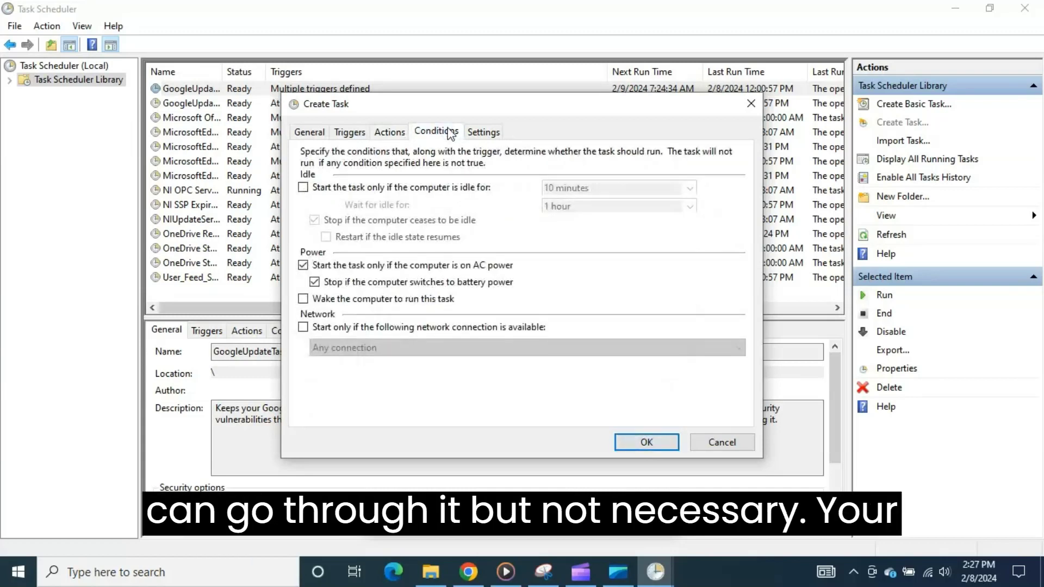
pyautogui.click(390, 133)
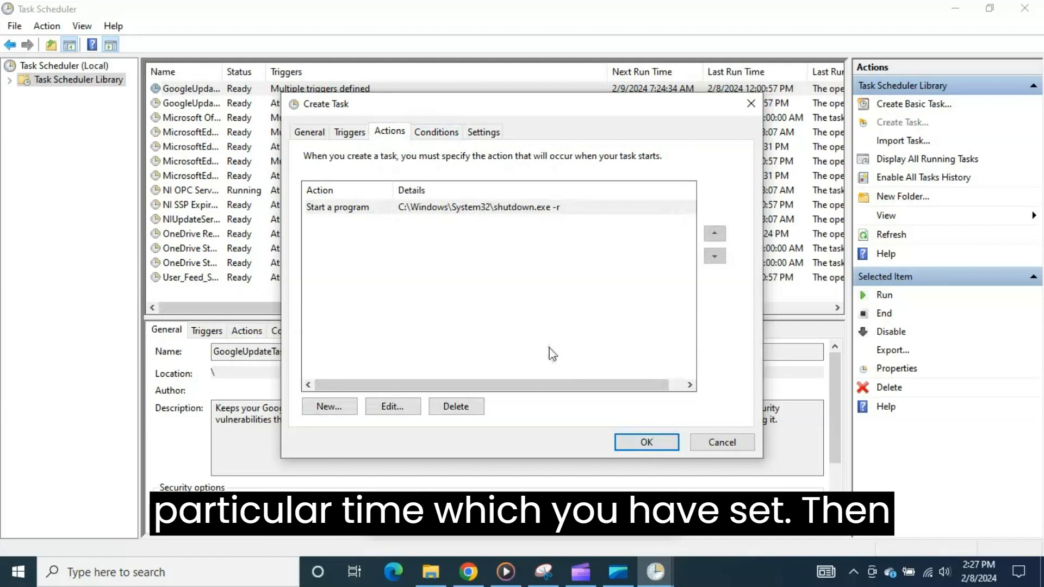
# Step: Save the new task, keeping the preset user account and entering that account's password to authorize it
pyautogui.click(625, 445)
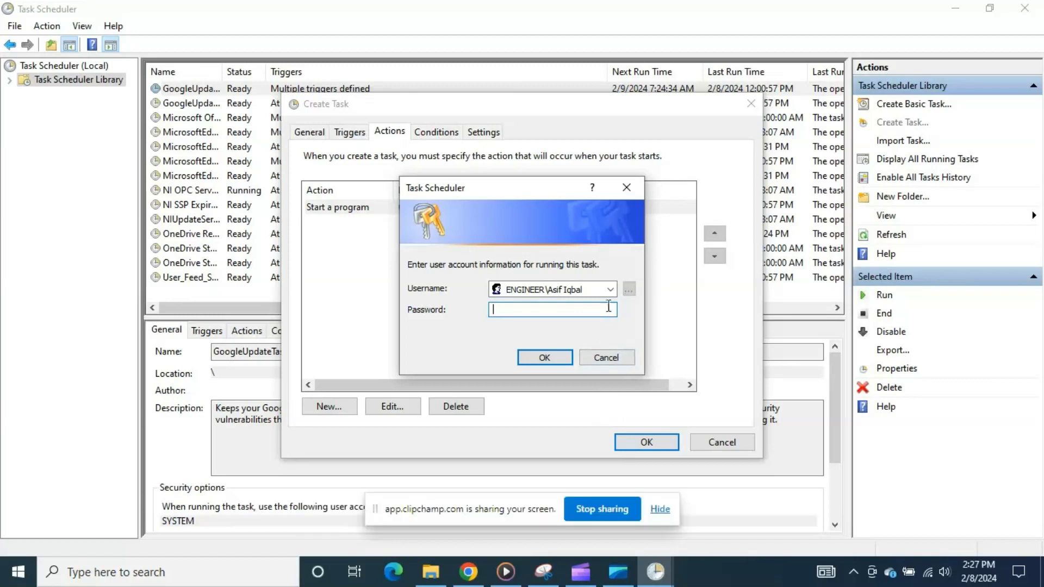
pyautogui.click(610, 289)
pyautogui.click(610, 291)
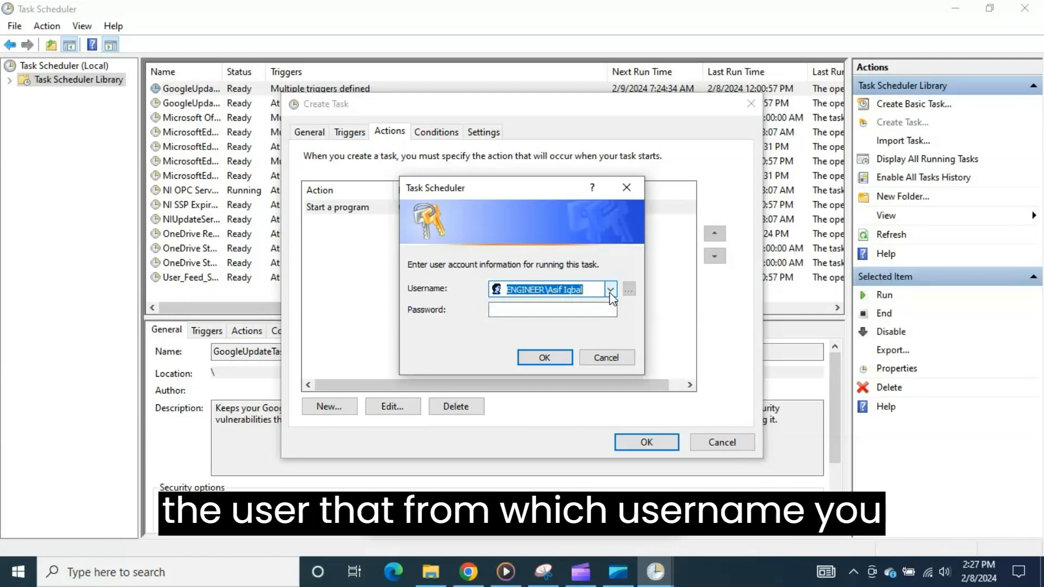
pyautogui.click(582, 309)
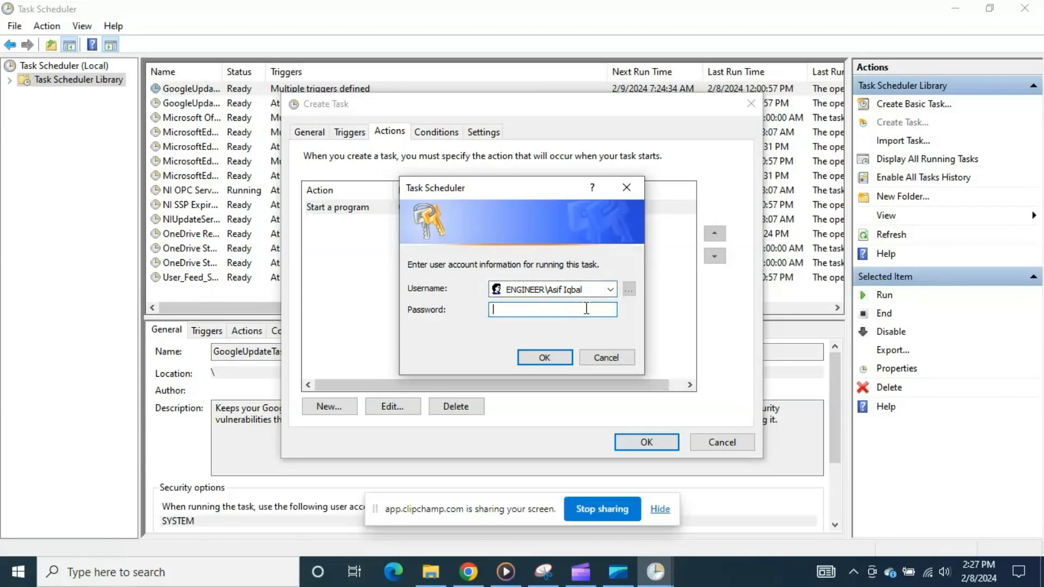
pyautogui.write('•••••••')
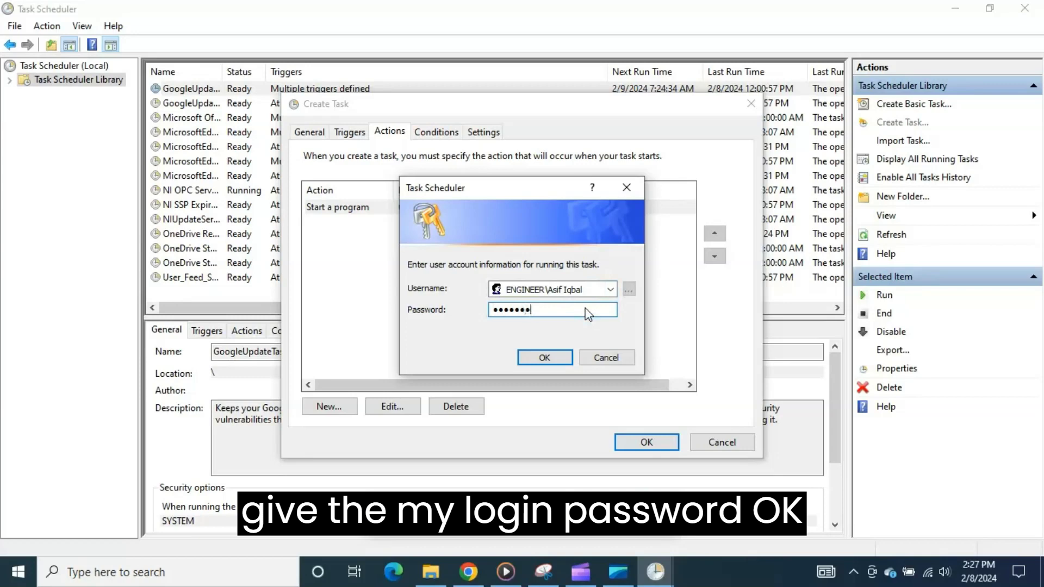
pyautogui.click(546, 358)
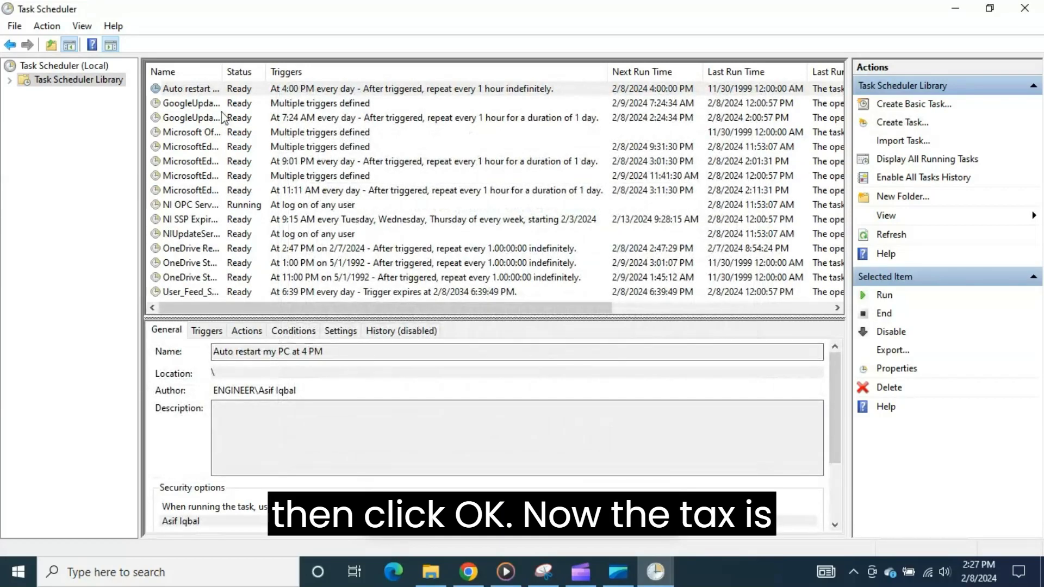
# Step: Widen the task list's Name column and examine the new task's trigger, next run time, last run time and last run result
pyautogui.moveTo(224, 76); pyautogui.dragTo(313, 78)
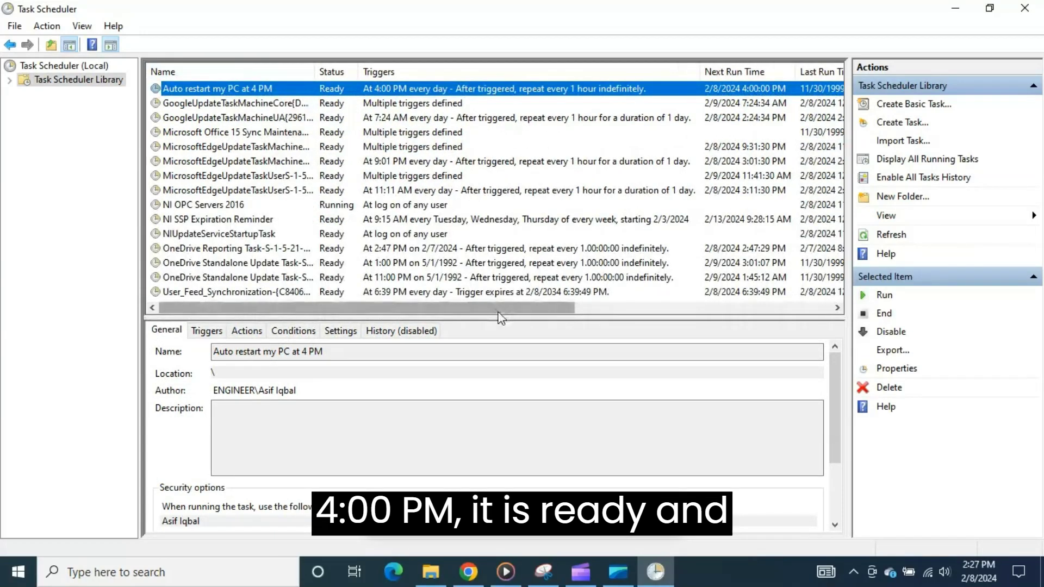
pyautogui.moveTo(520, 311); pyautogui.dragTo(653, 311)
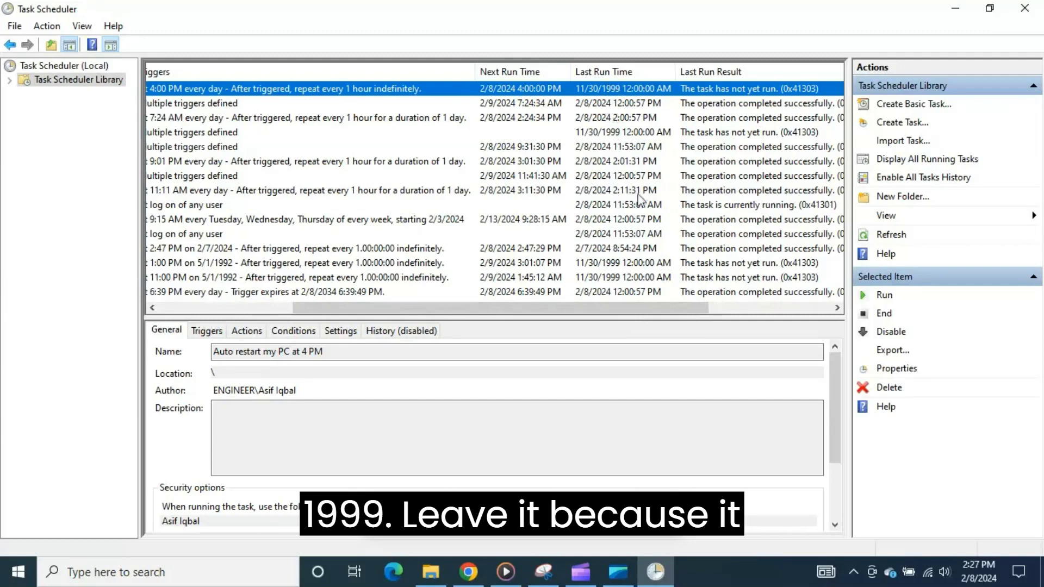
pyautogui.moveTo(648, 304)
pyautogui.mouseDown()
pyautogui.moveTo(736, 305)
pyautogui.moveTo(657, 307)
pyautogui.mouseUp()
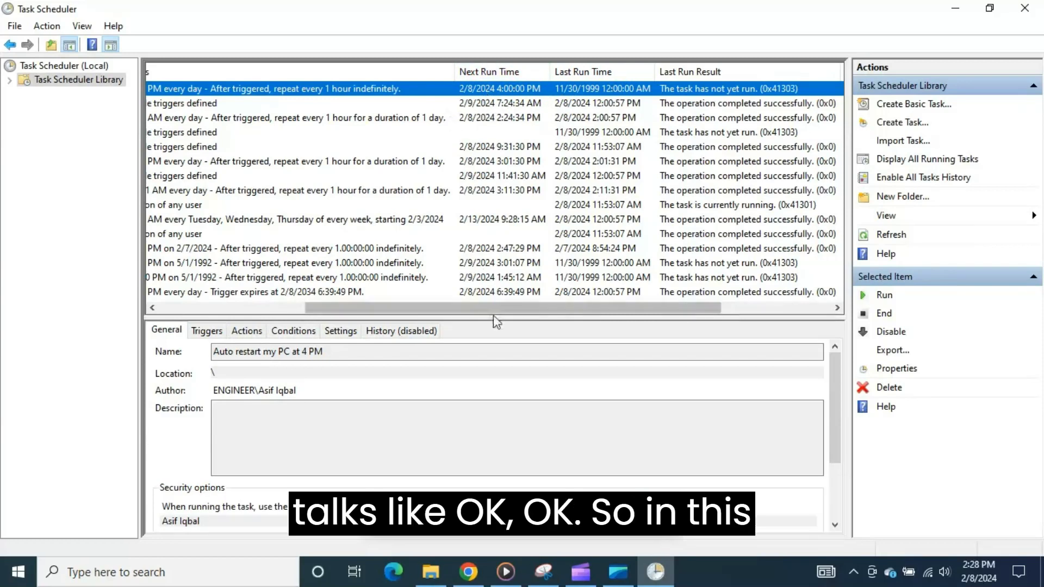
pyautogui.moveTo(489, 309); pyautogui.dragTo(341, 308)
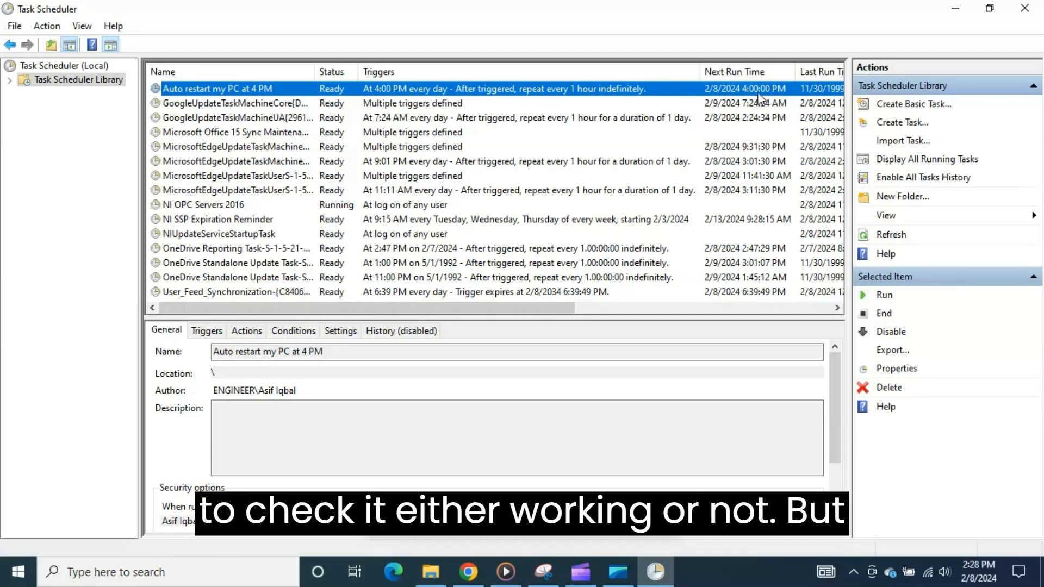
# Step: Show the commands available for the task "Auto restart my PC at 4 PM"
pyautogui.rightClick(229, 91)
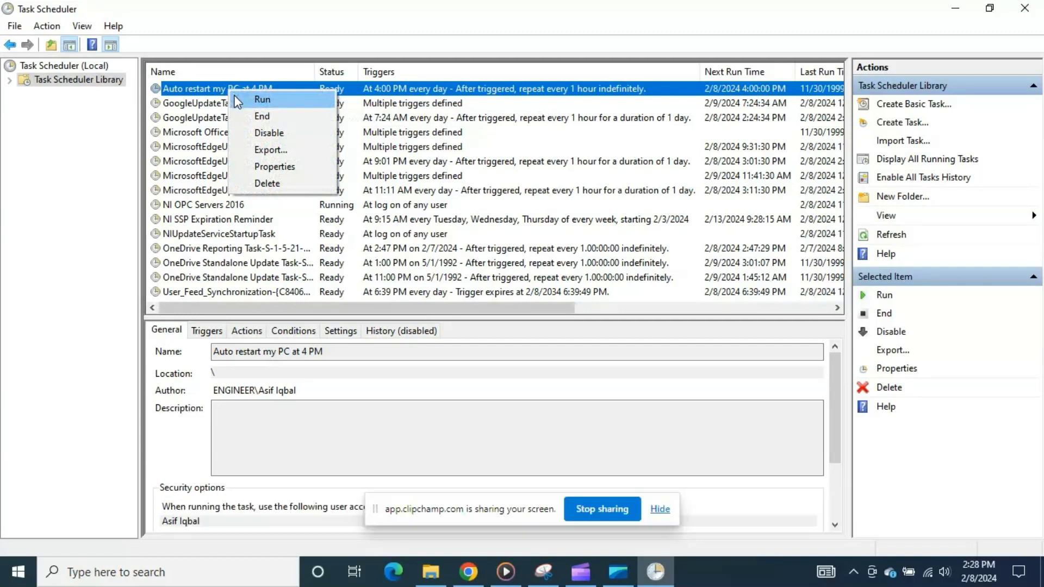
pyautogui.click(211, 93)
pyautogui.rightClick(211, 93)
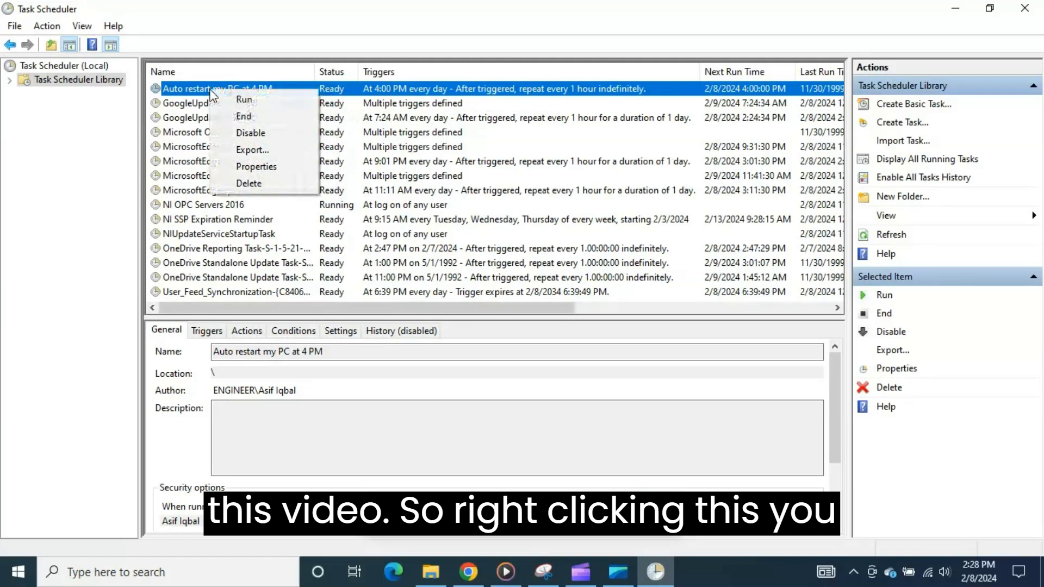